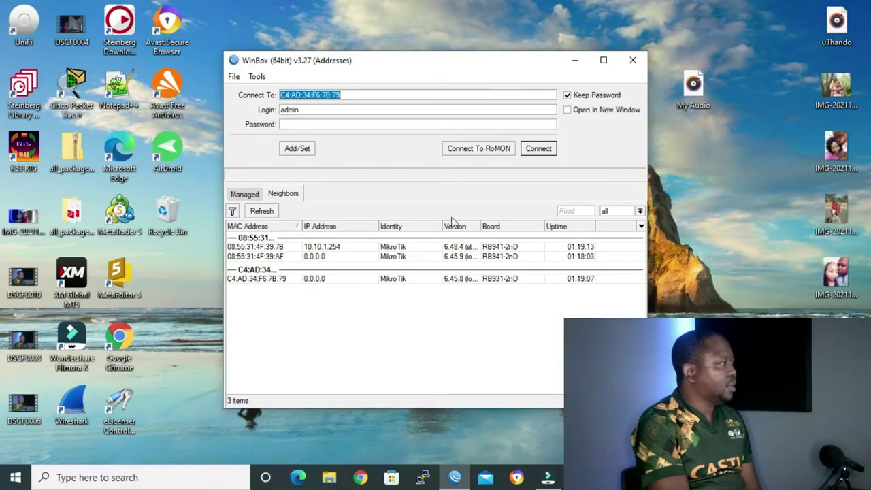
Step: Connect to the neighbouring router at 10.10.1.254 and examine its DHCP server leases
double_click(297, 247)
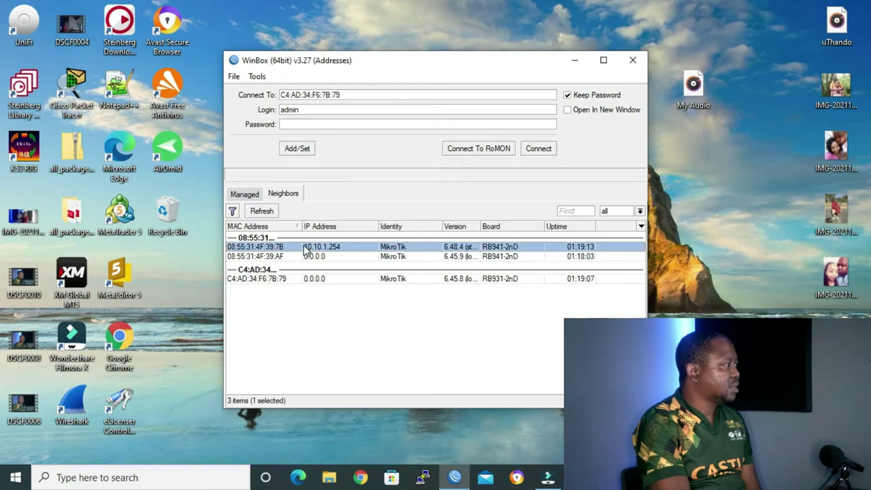
left_click(544, 149)
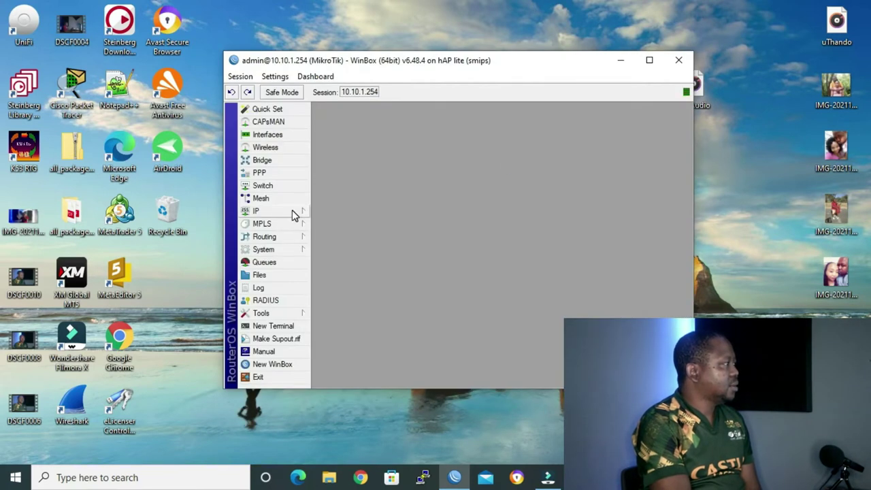
left_click(292, 211)
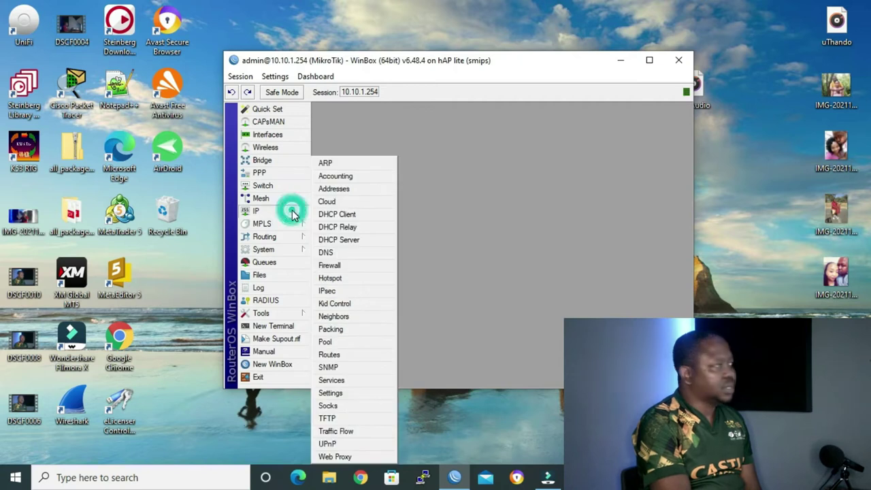
left_click(361, 240)
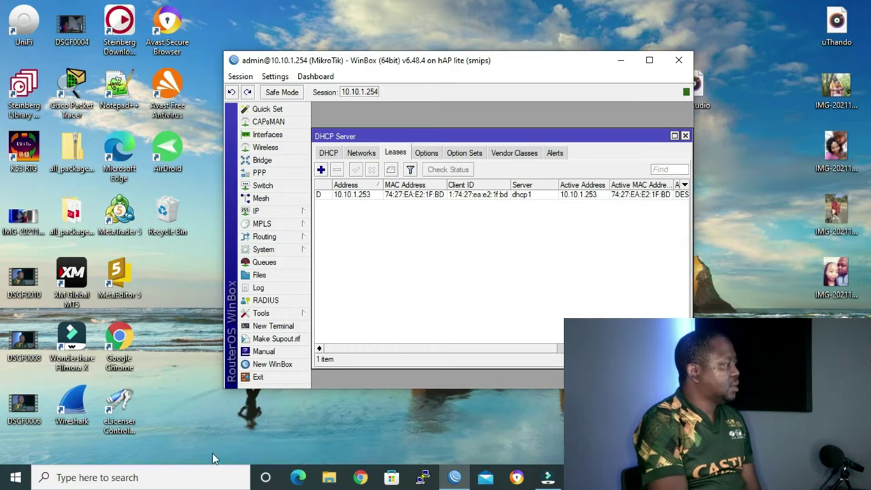
Step: Open Command Prompt and run ipconfig /all to check the computer's physical address and DHCP-assigned settings
left_click(193, 480)
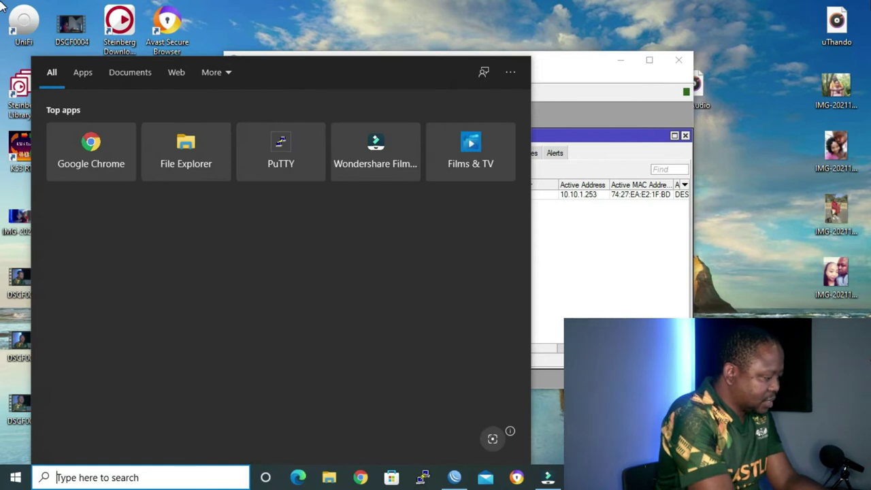
type("c")
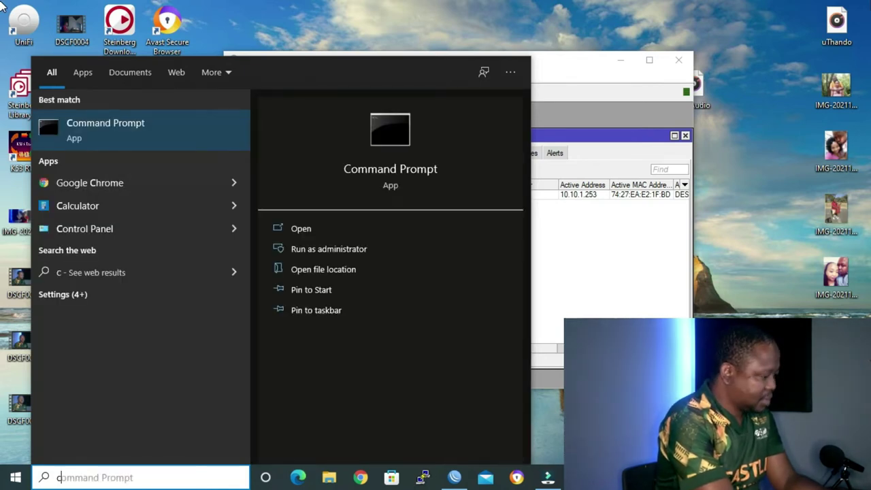
type("md")
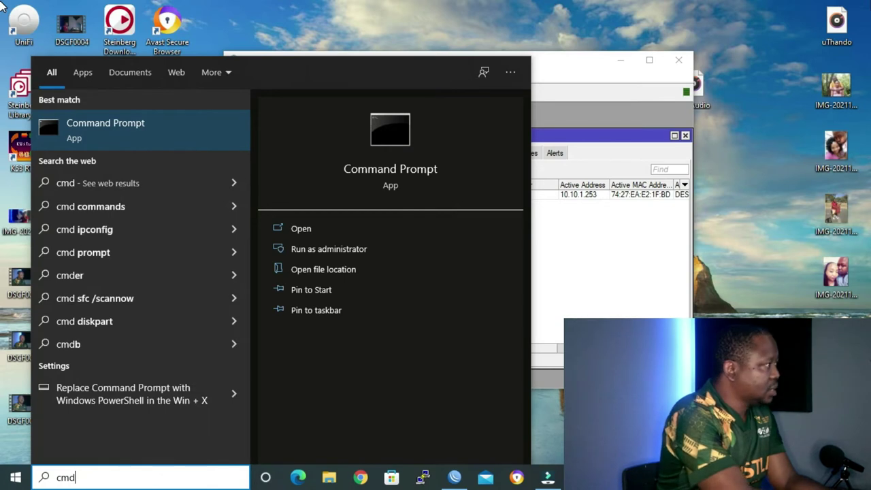
key("Return")
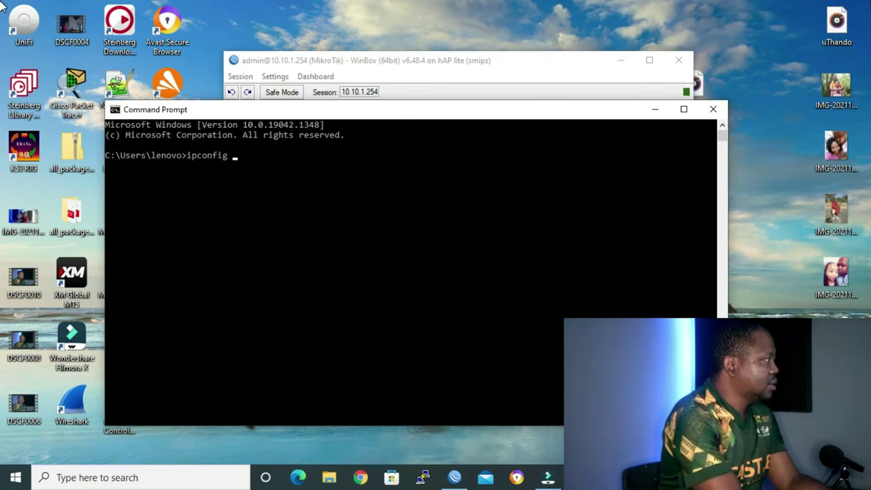
type("ipconfig /all")
key("Return")
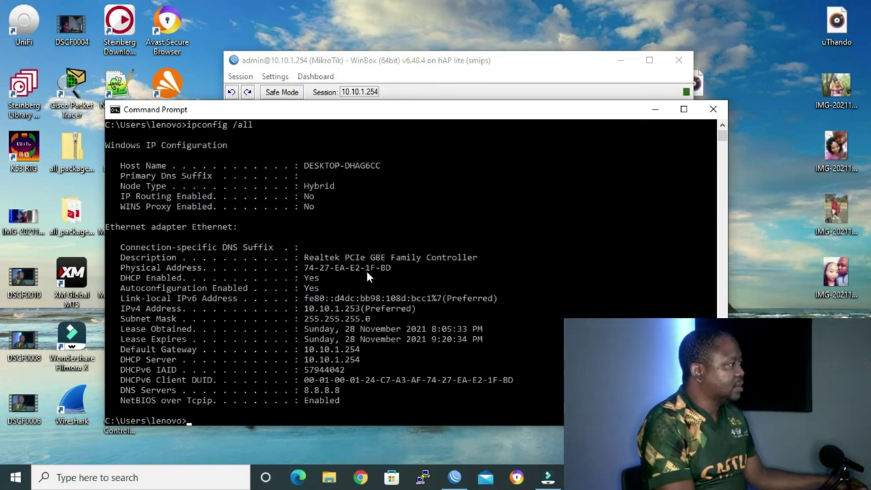
Step: Return to the 10.10.1.254 router's session in WinBox and review its DHCP server interface and network settings
left_click(655, 109)
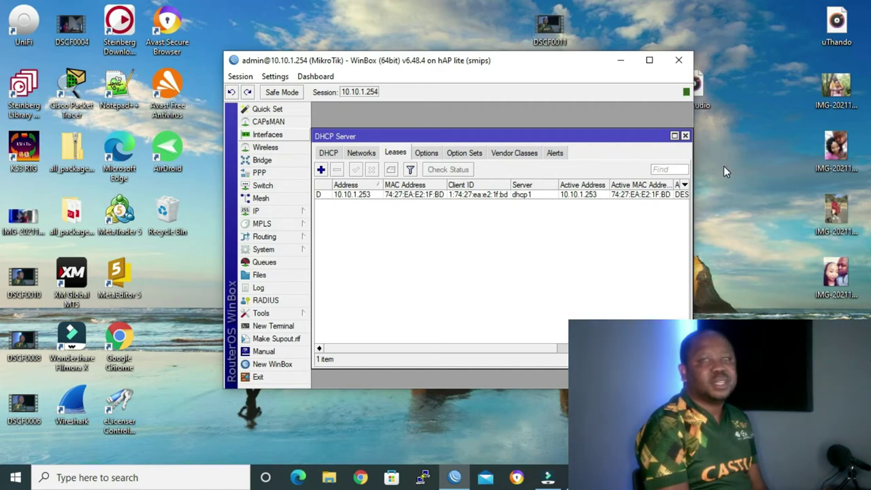
left_click(324, 152)
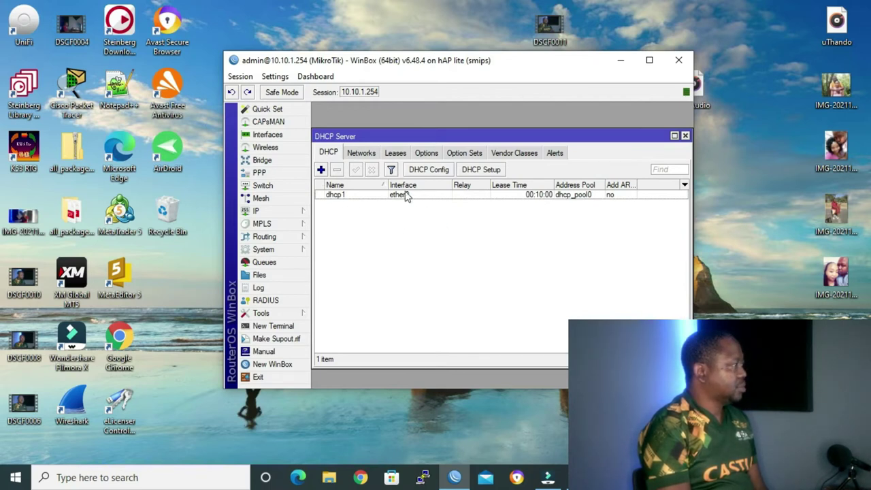
left_click(360, 154)
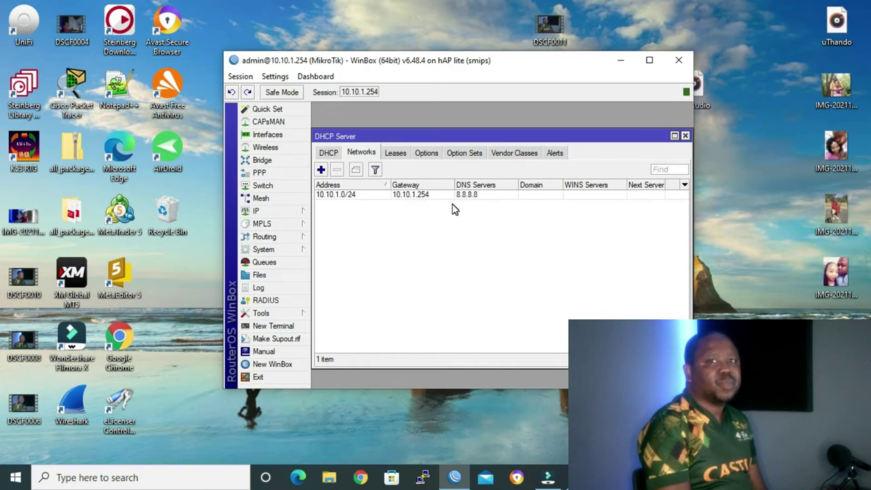
Step: Connect to the neighbour 08:55:31:4F:39:AF in a new WinBox session and examine its bridge and bridge ports
left_click(270, 365)
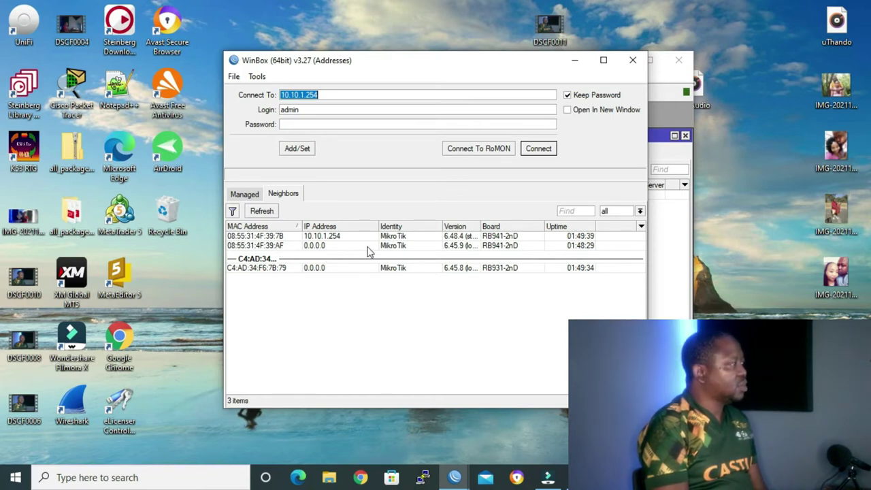
left_click(292, 246)
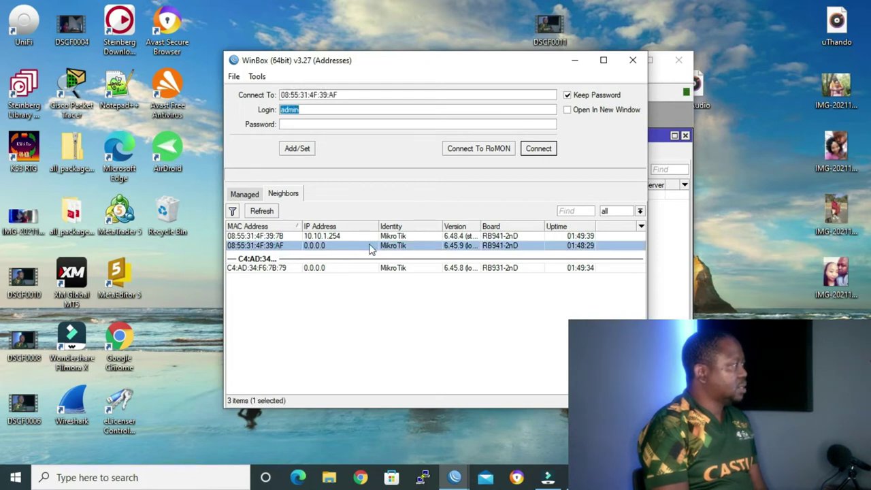
left_click(551, 150)
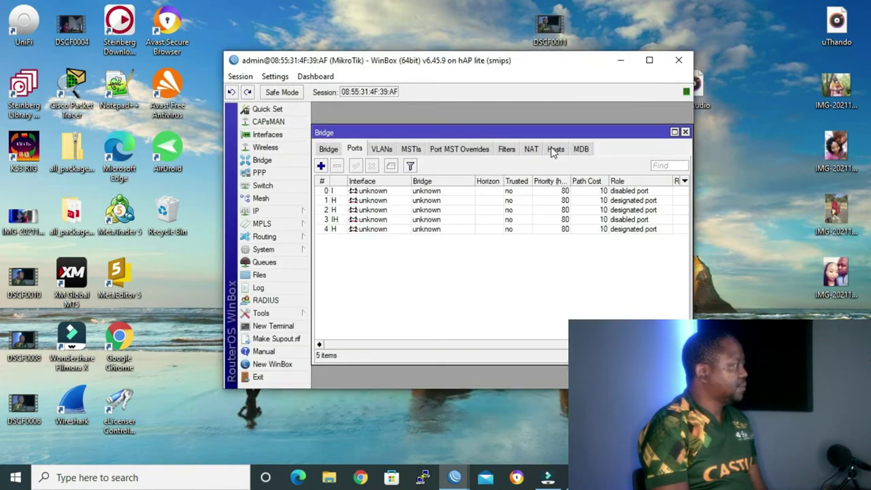
left_click(334, 153)
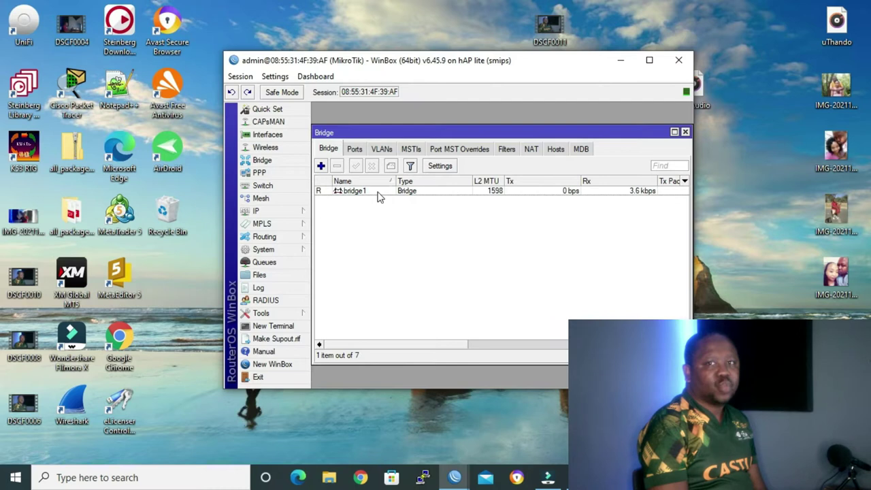
left_click(358, 152)
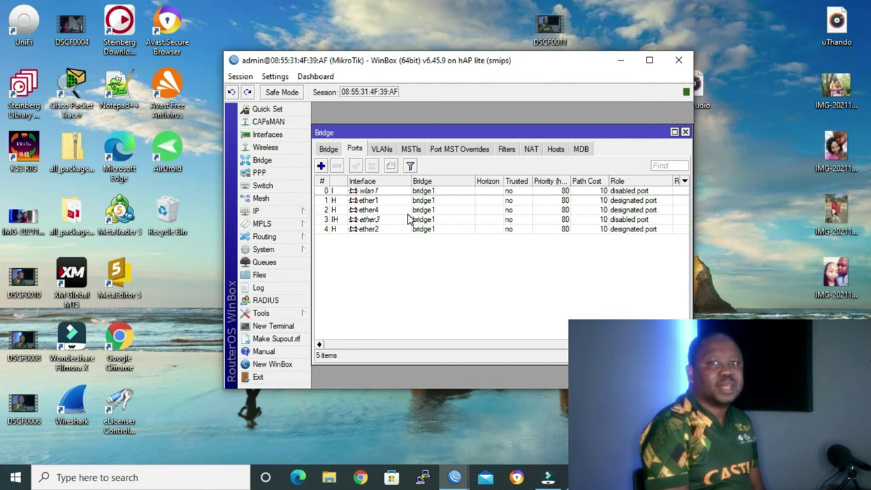
Step: Connect to the neighbour C4:AD:34:F6:7B:79 in another new WinBox session
left_click(265, 365)
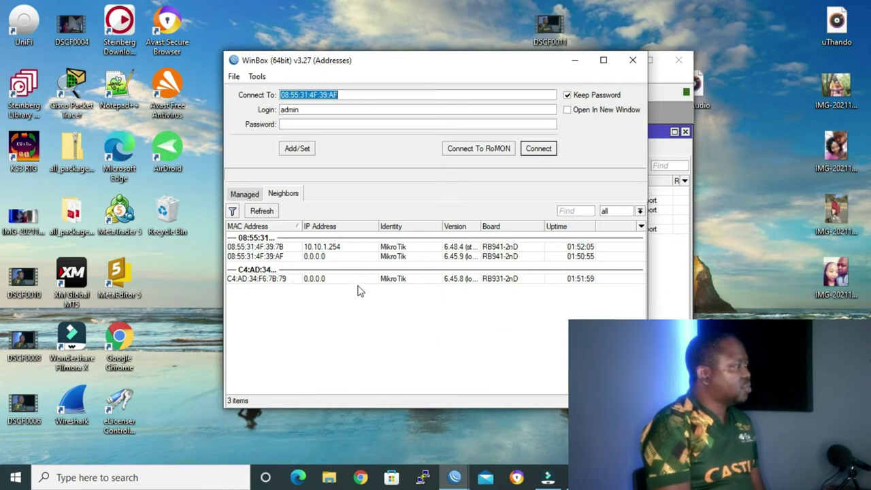
left_click(310, 280)
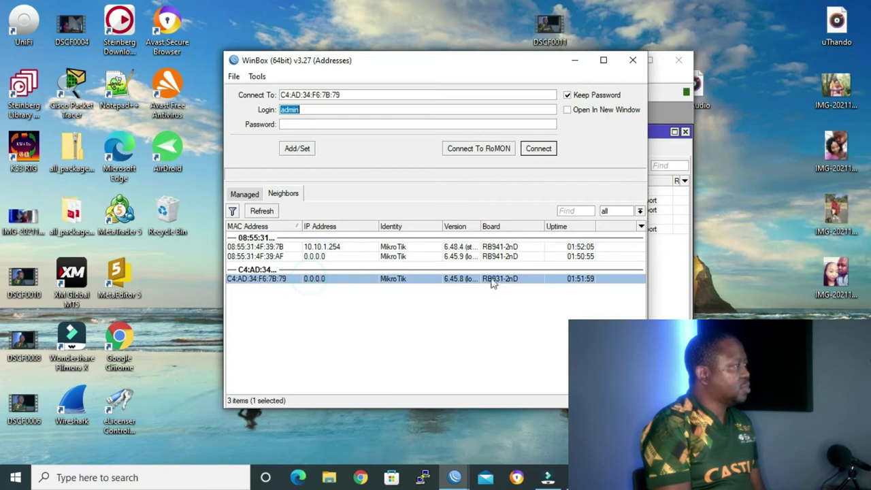
left_click(548, 149)
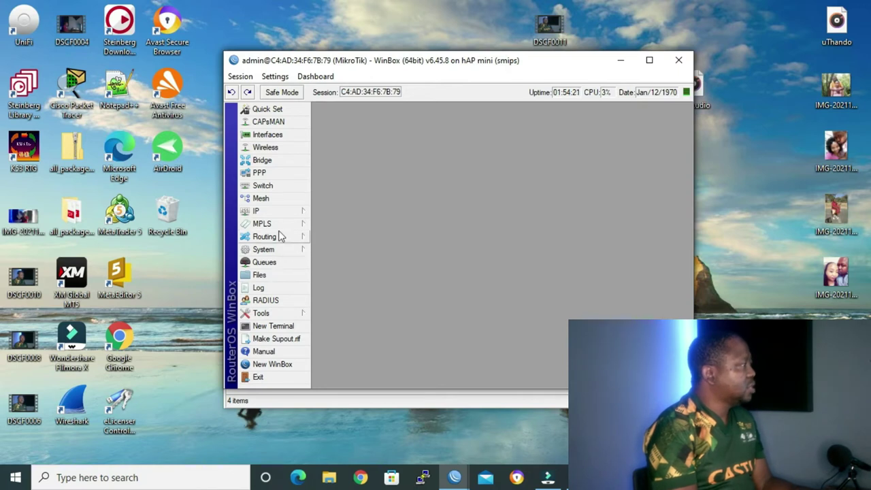
Step: Add the IP address 192.168.1.1/24 on interface ether2 and close the address list
left_click(272, 211)
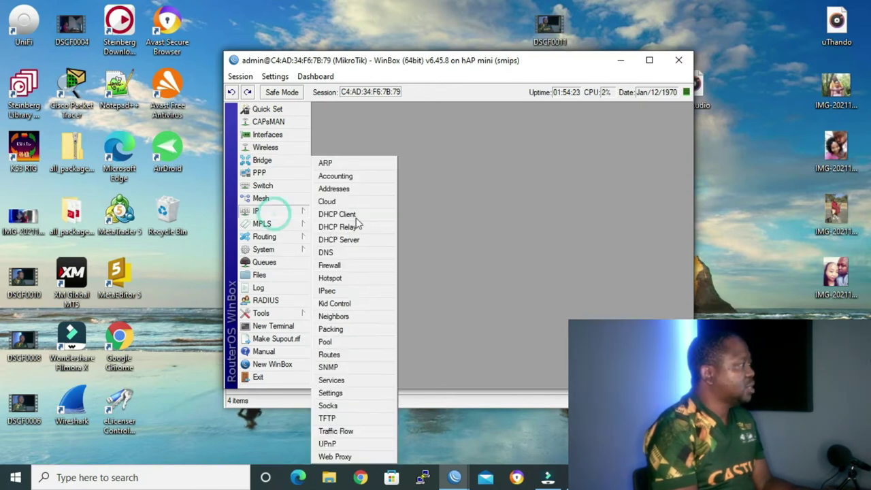
left_click(344, 193)
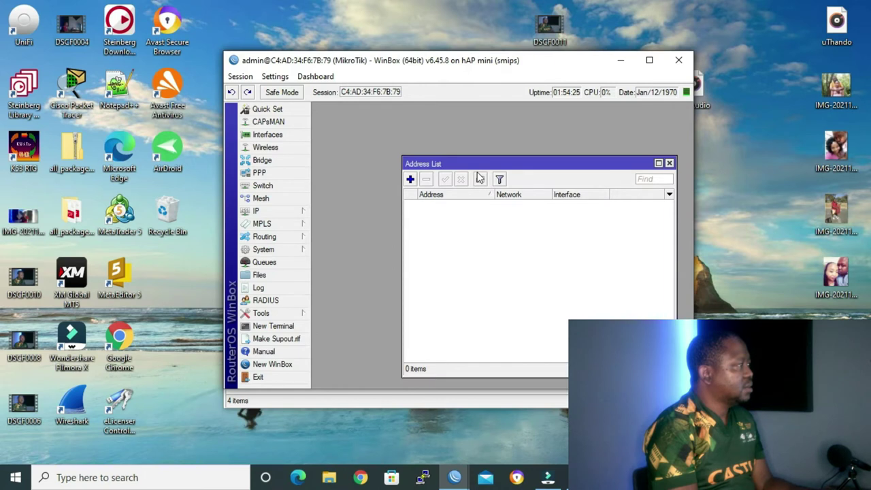
left_click(411, 180)
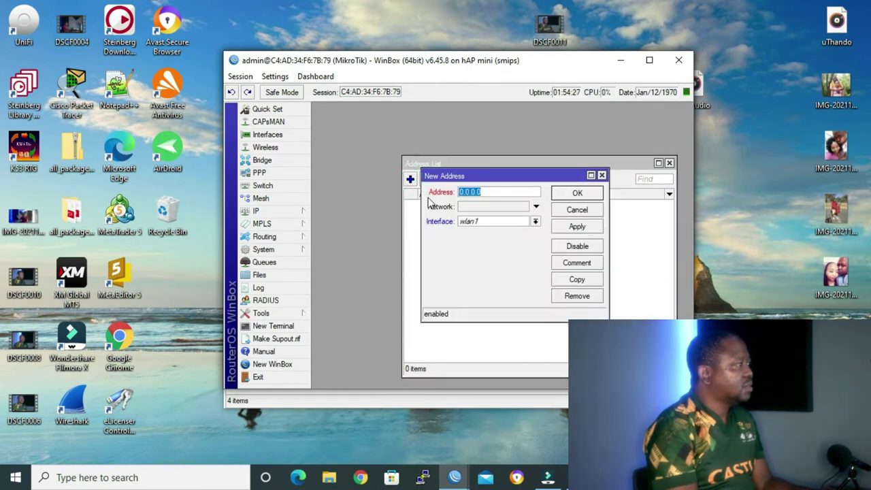
type("192.168.1.1")
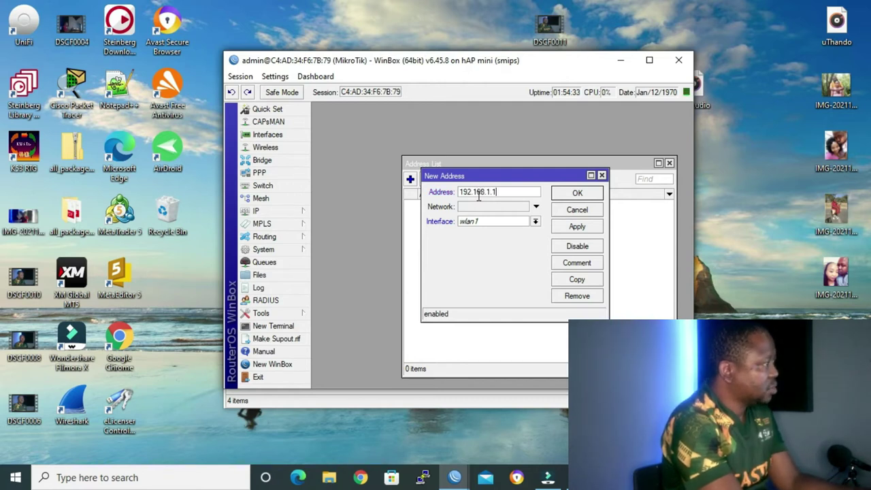
type("/24")
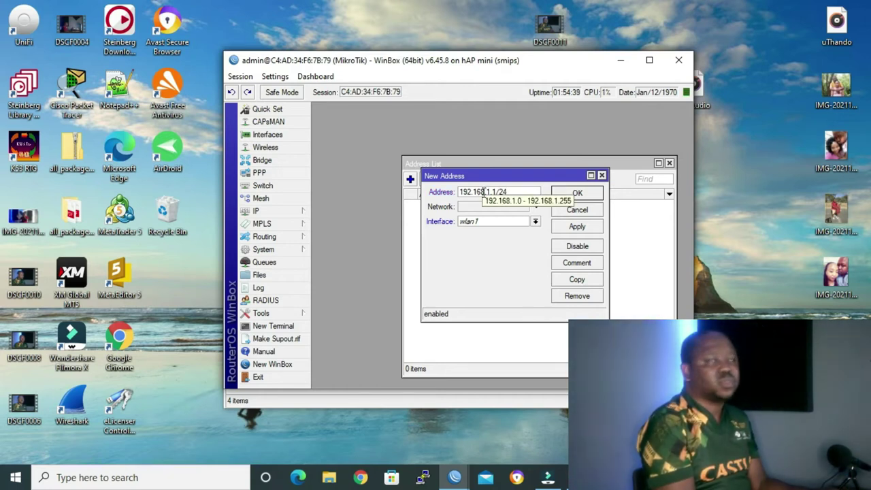
left_click(536, 223)
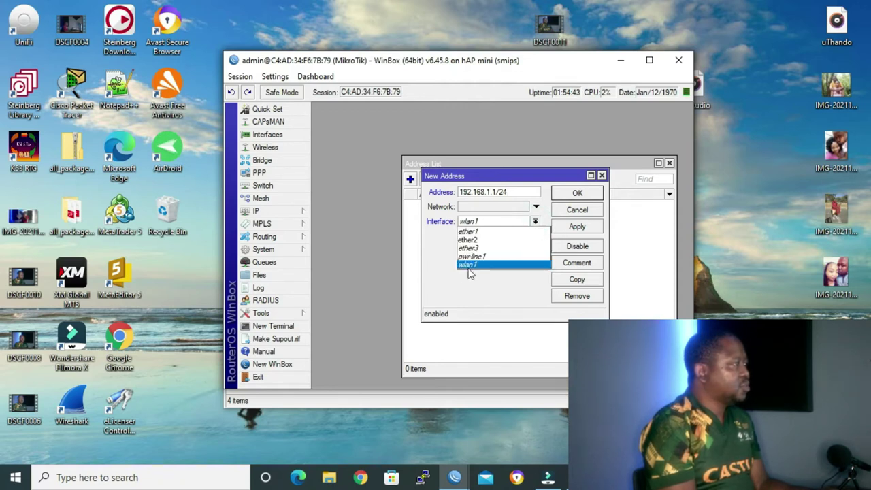
left_click(469, 242)
left_click(591, 195)
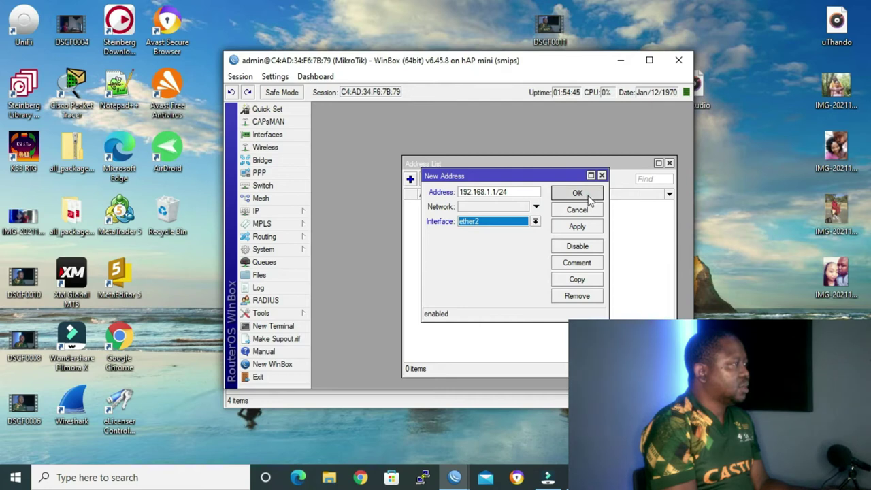
left_click(670, 163)
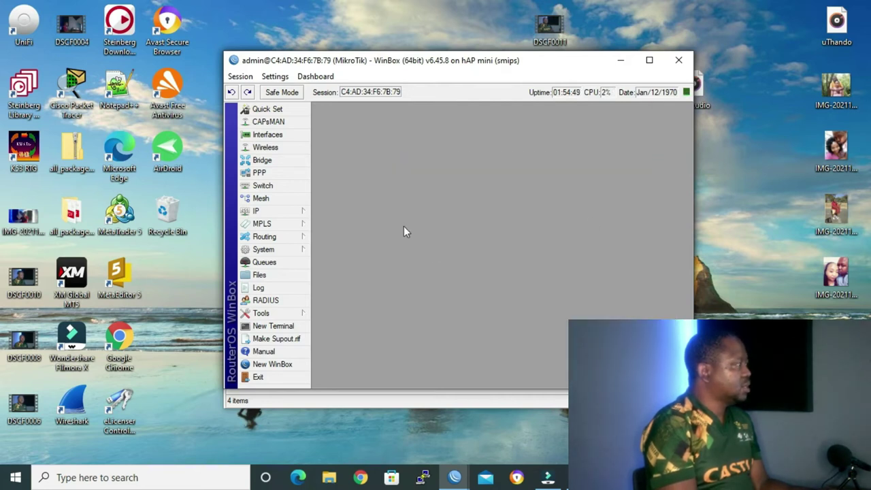
Step: Set up a DHCP server on ether2 for 192.168.1.0/24, pool 192.168.1.2-192.168.1.254, DNS 8.8.8.8, lease time 00:10:00, and review its networks and leases
left_click(293, 215)
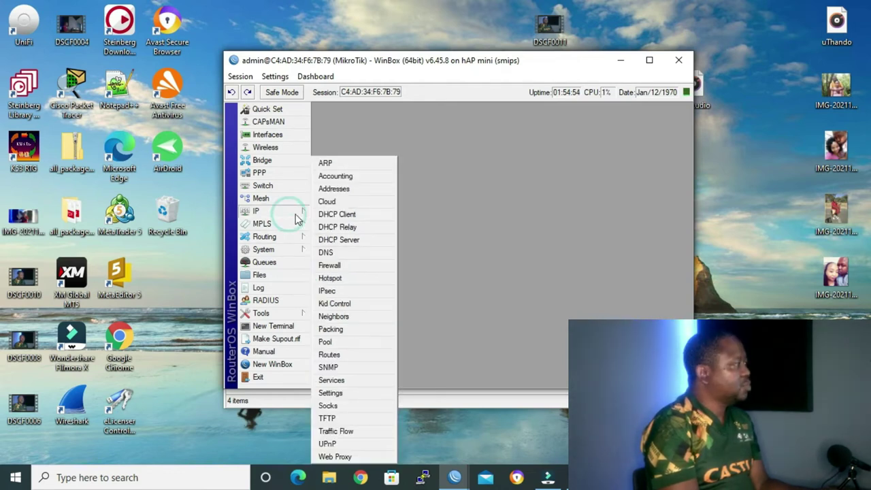
left_click(340, 241)
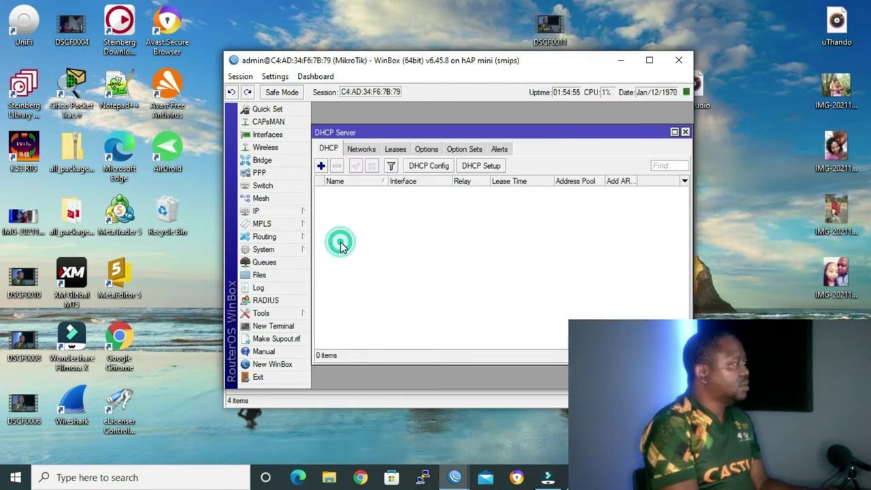
left_click(478, 168)
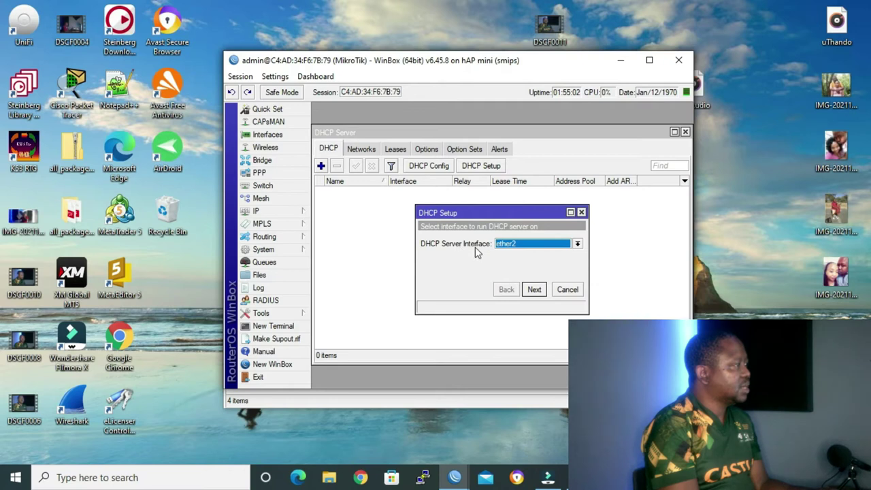
left_click(534, 290)
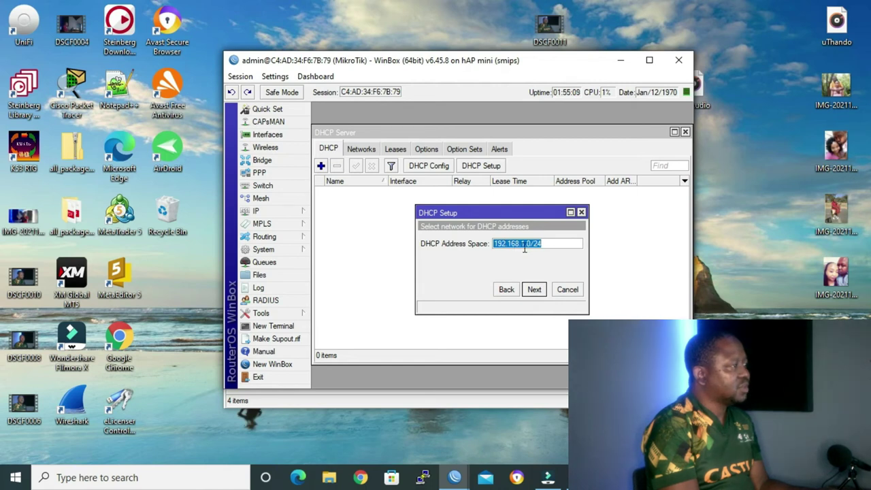
left_click(534, 290)
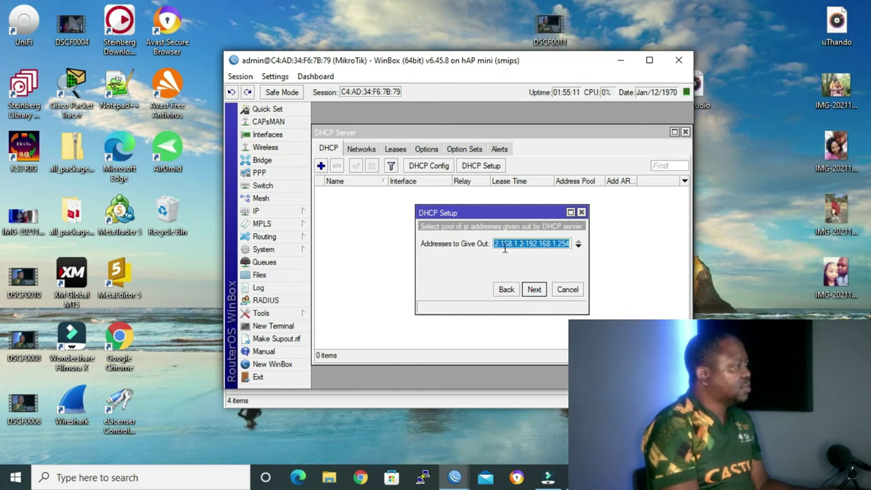
left_click(534, 290)
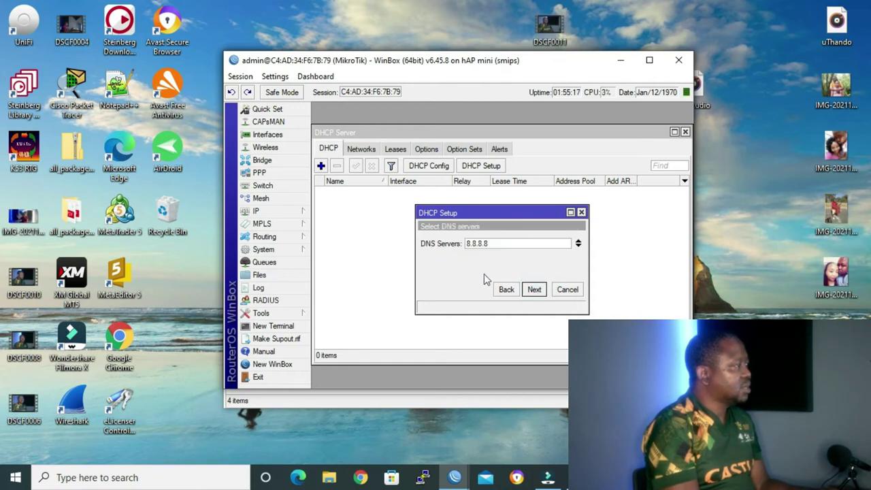
left_click(535, 290)
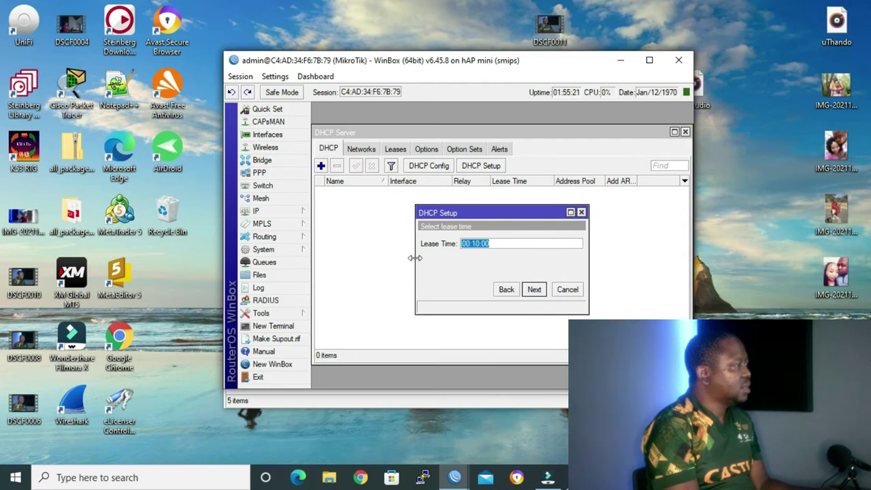
left_click(532, 291)
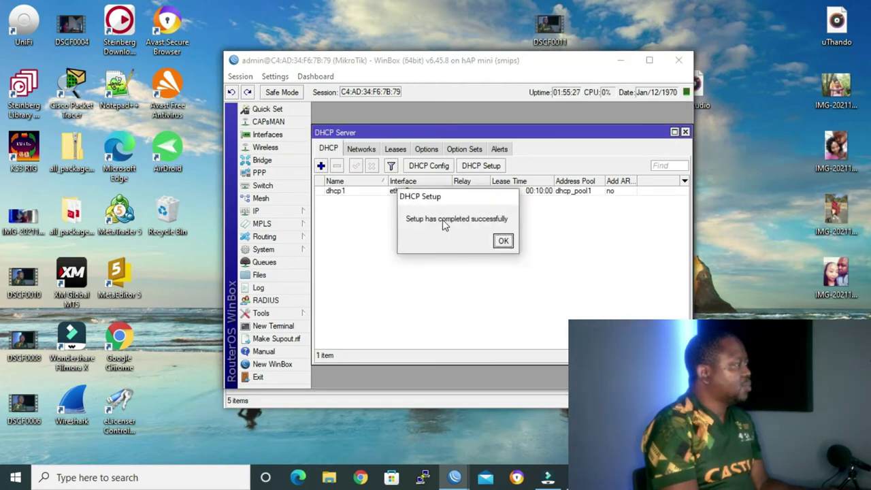
left_click(504, 242)
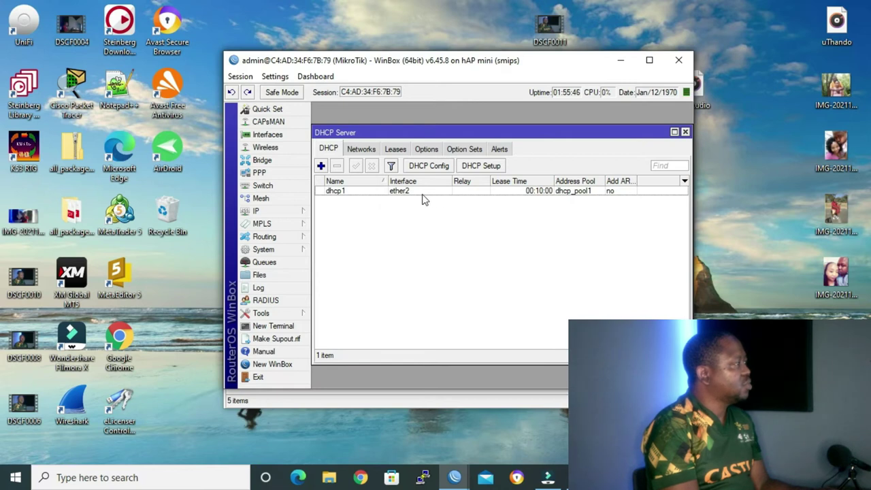
left_click(364, 151)
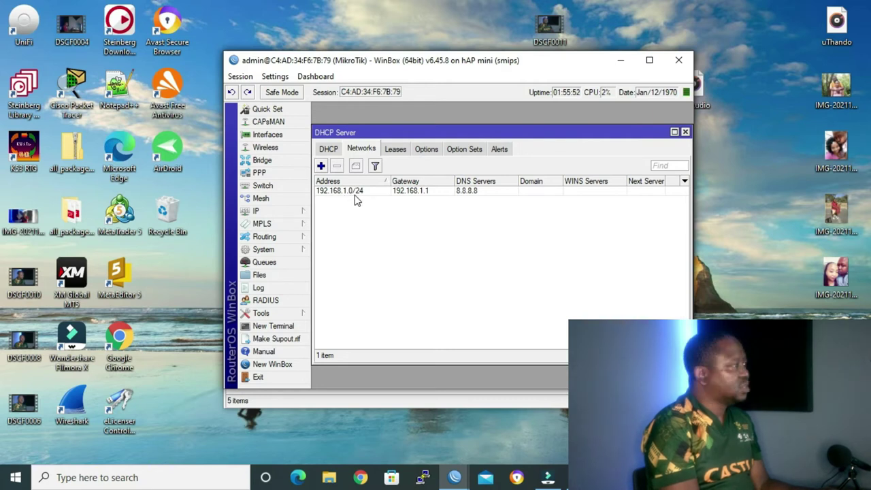
left_click(393, 151)
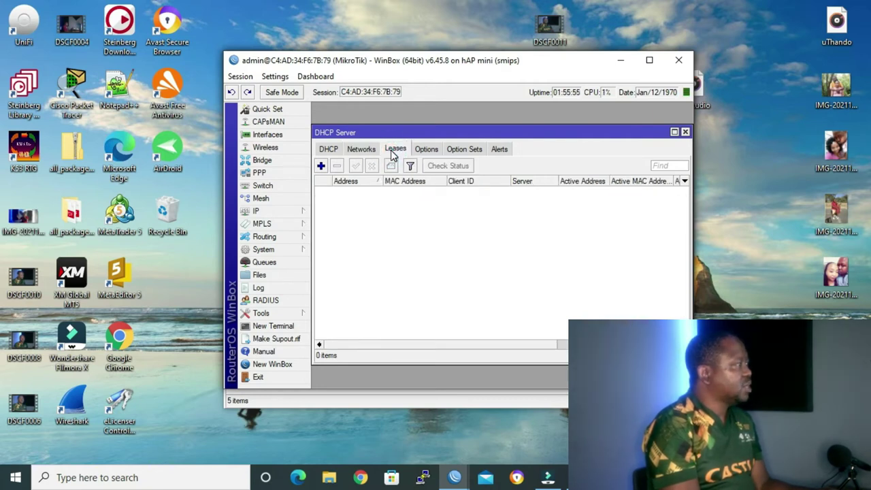
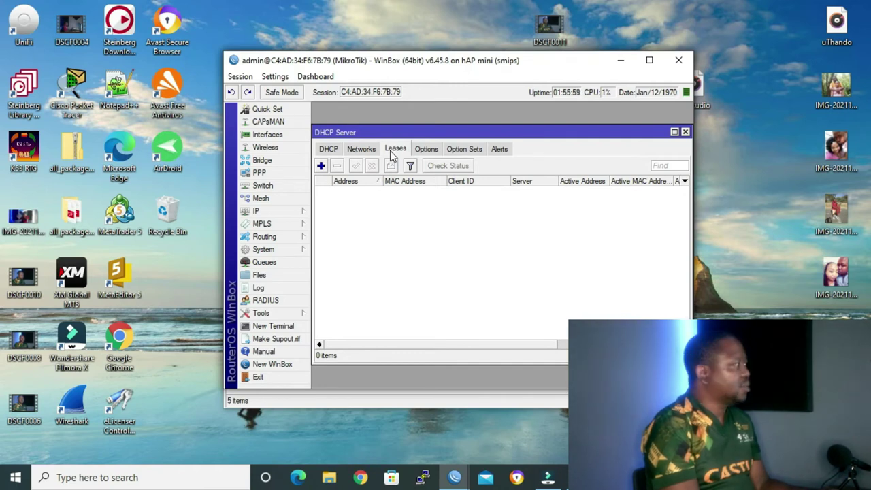
Step: Open Wireshark and start a packet capture on the Ethernet interface
left_click(68, 402)
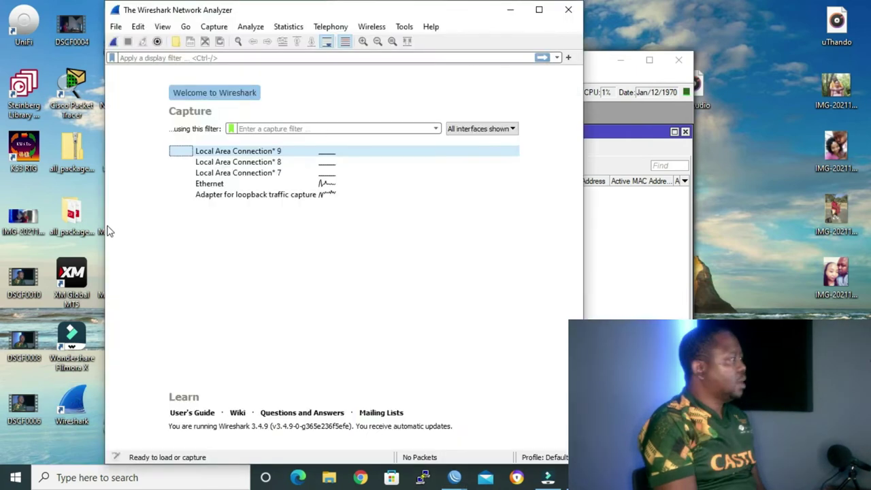
left_click(216, 183)
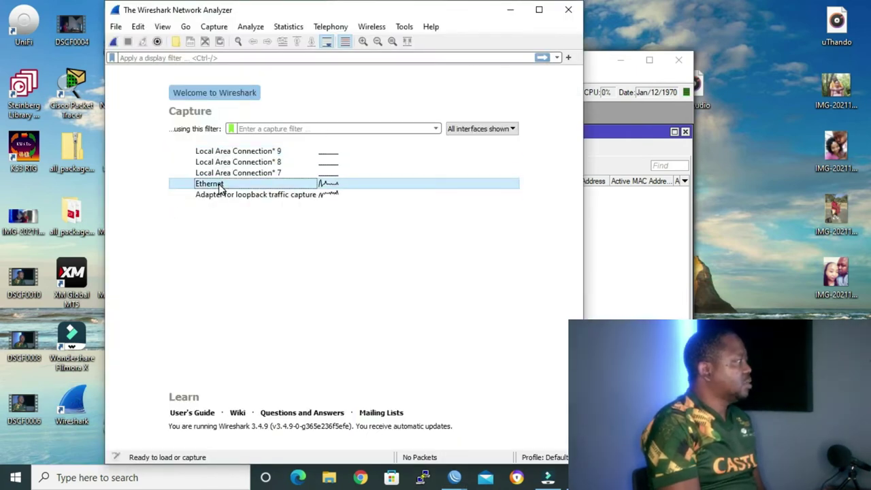
double_click(217, 184)
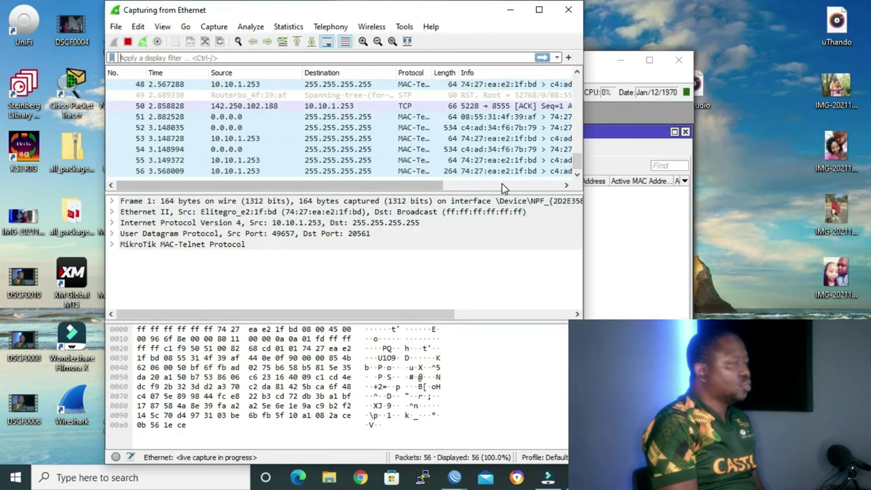
Step: Switch to Command Prompt and release the computer's current IP address with ipconfig /release
left_click(579, 477)
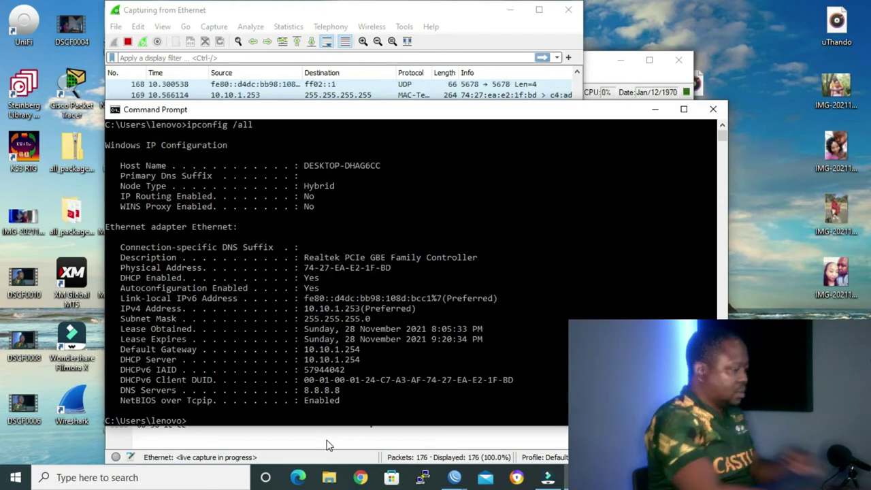
type("ip")
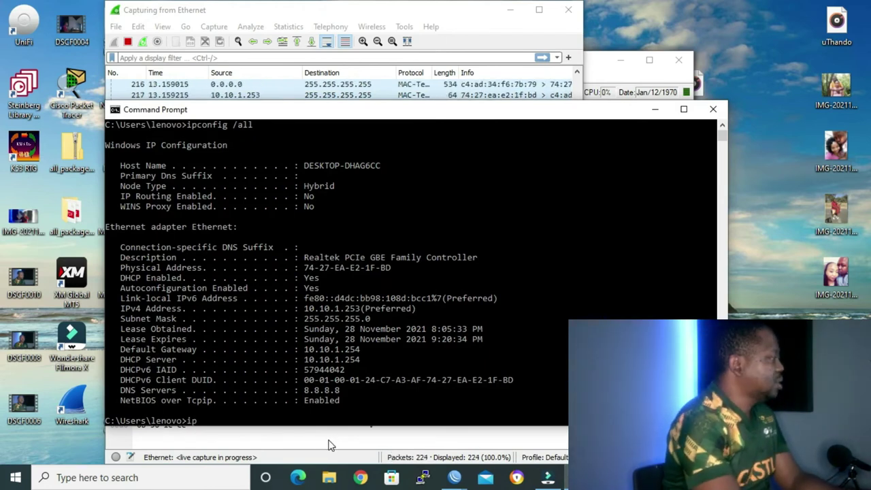
type("config /")
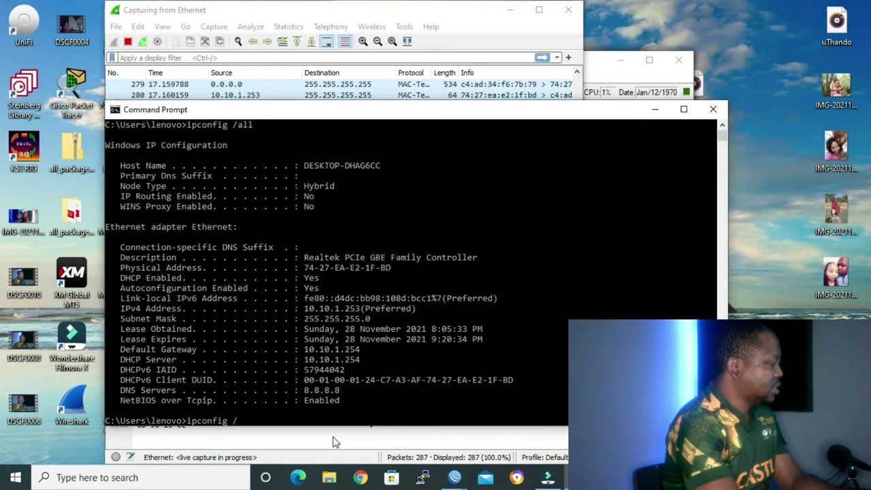
type("release")
key("Return")
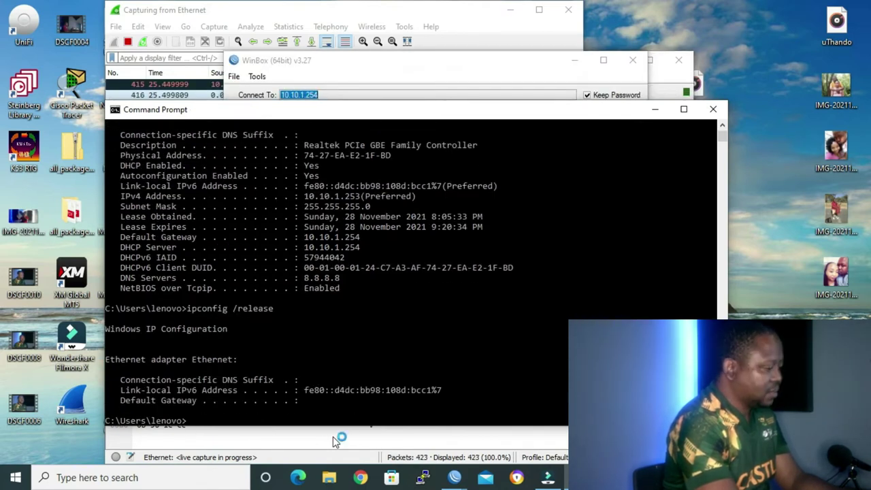
Step: Request a new DHCP lease for the computer with ipconfig /renew
type("ipcon")
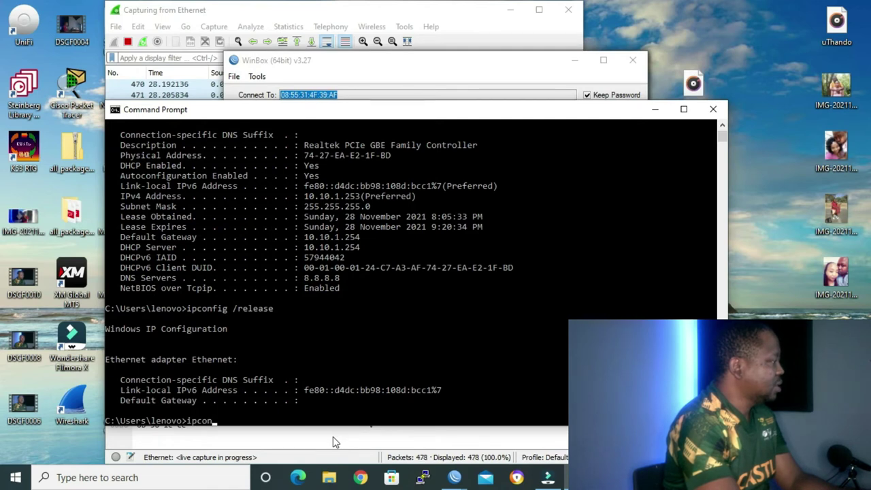
type("fig /renew")
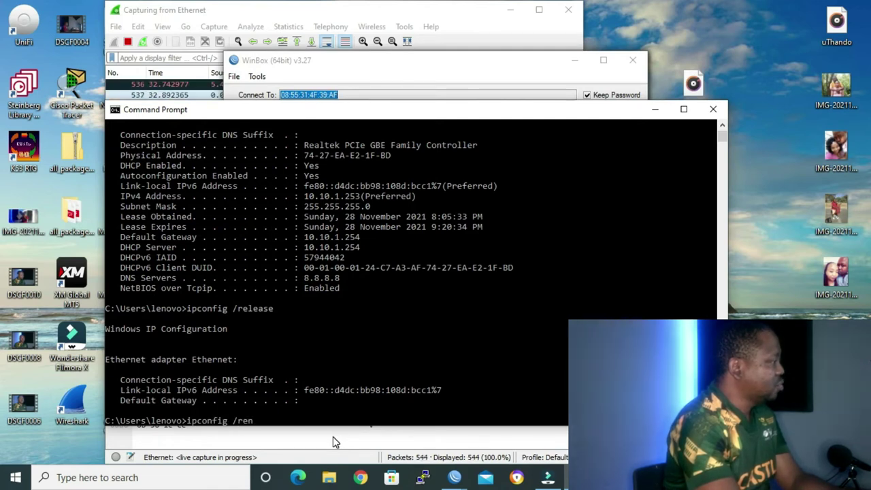
key("Return")
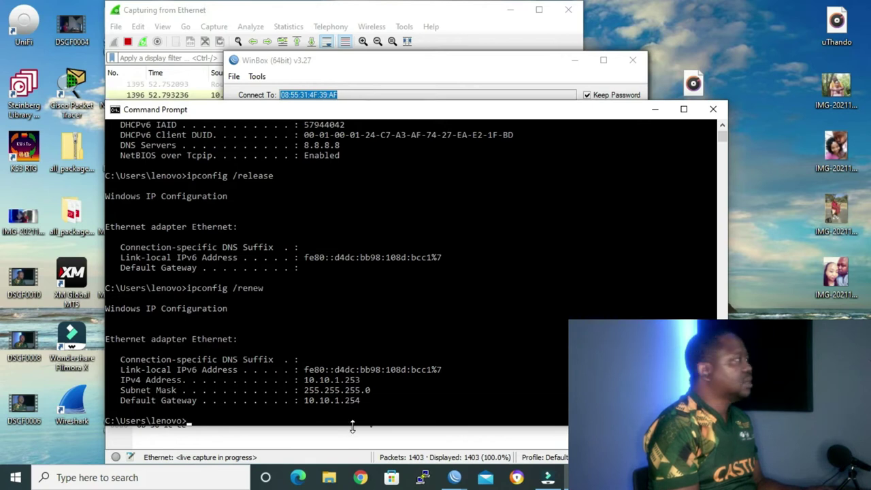
Step: Return to Wireshark, minimizing the windows in front, stop the capture and filter the captured packets by dhcp
left_click(657, 111)
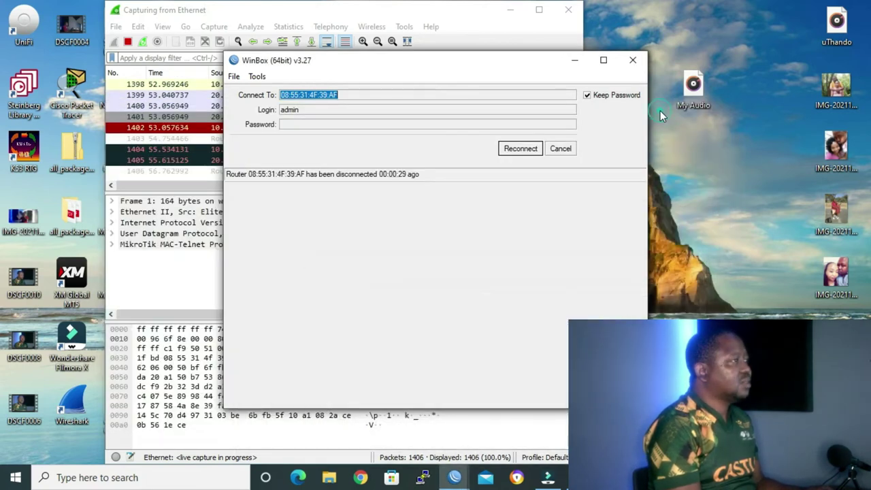
left_click(573, 60)
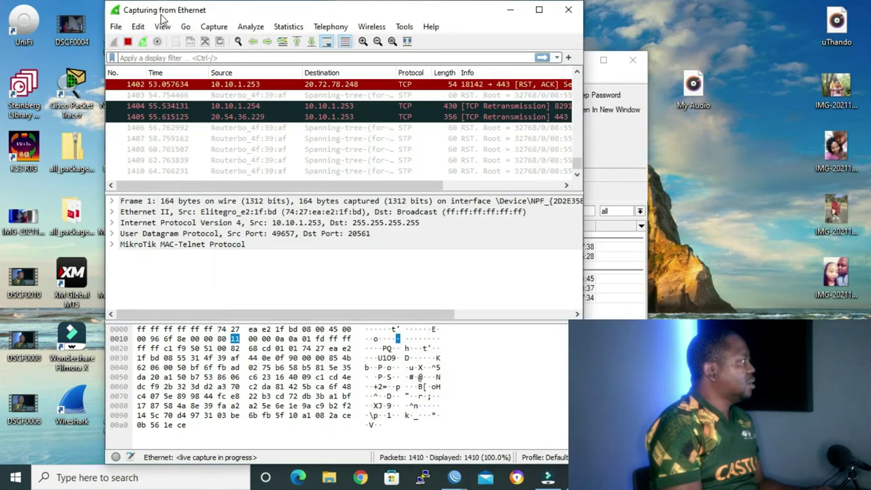
left_click(127, 41)
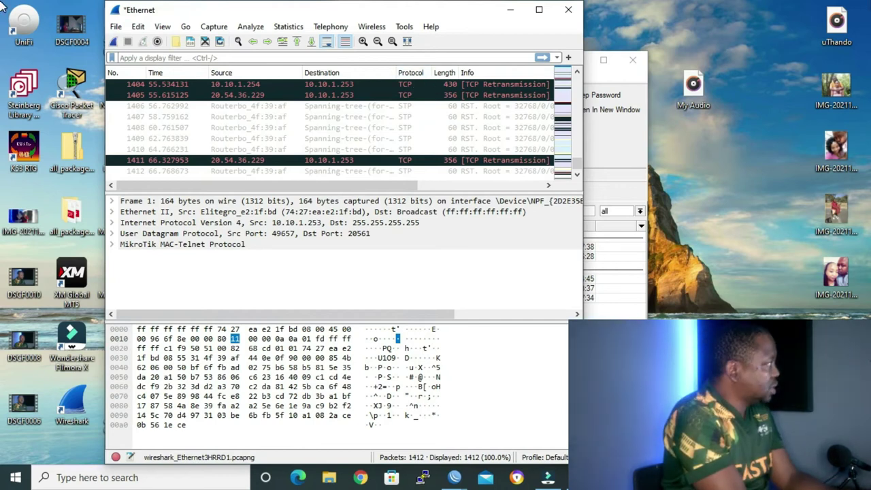
type("dhcp")
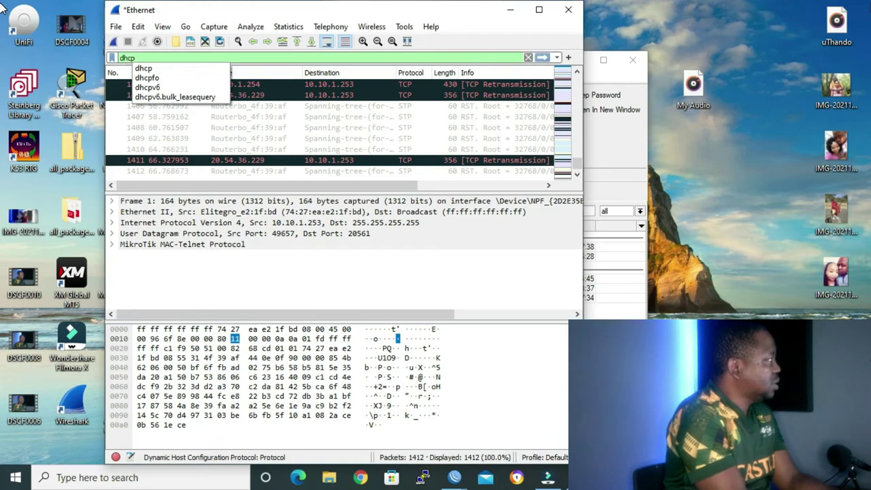
key("Return")
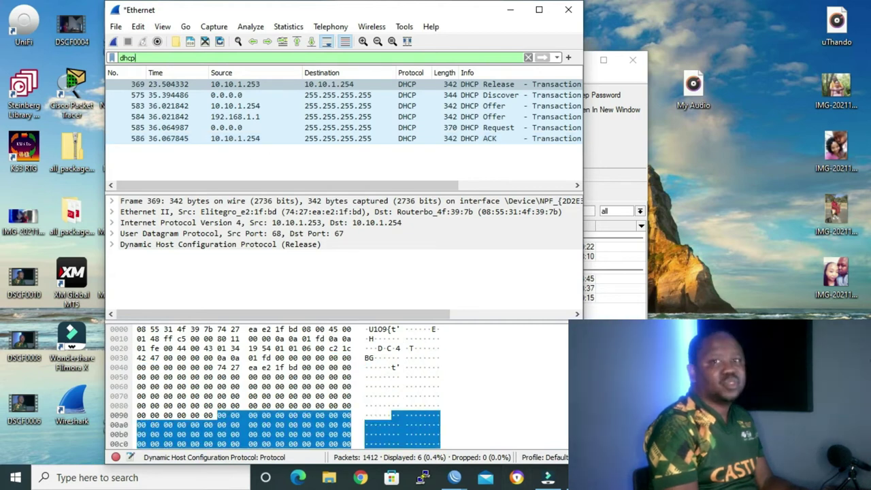
Step: Switch back to Command Prompt and repeatedly release and renew the computer's IP address with ipconfig /release and ipconfig /renew
key("alt+Tab")
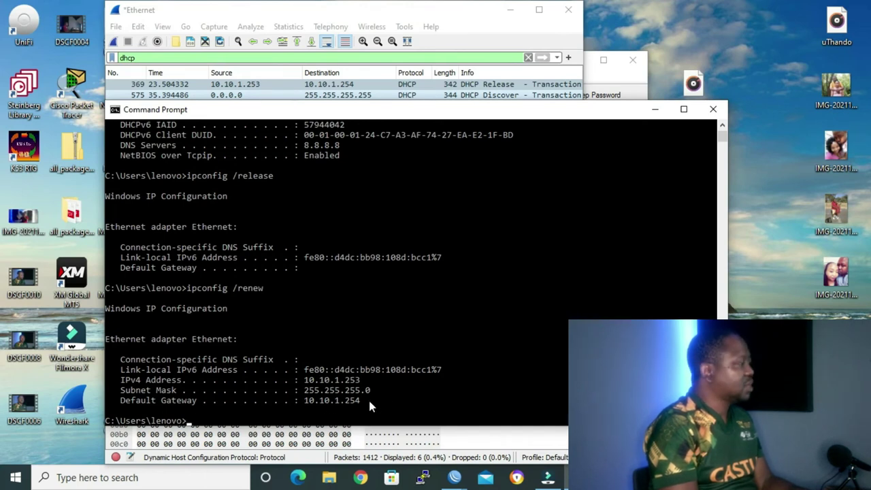
key("Up")
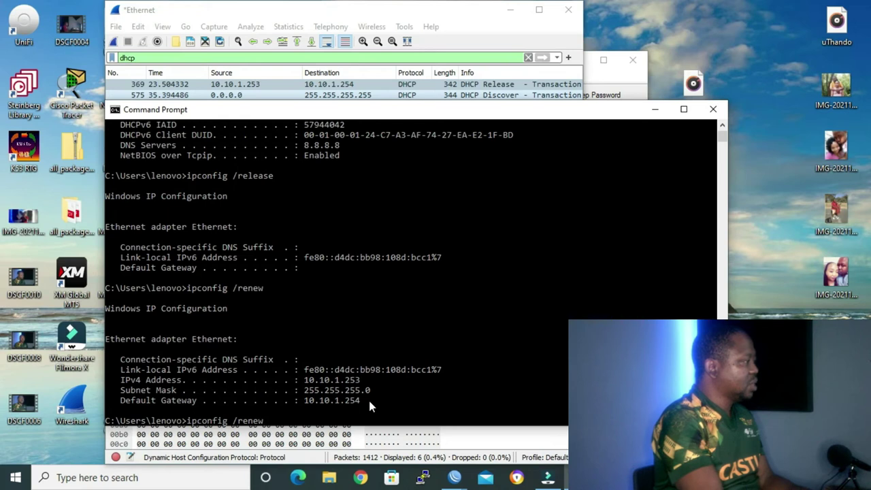
key("Up")
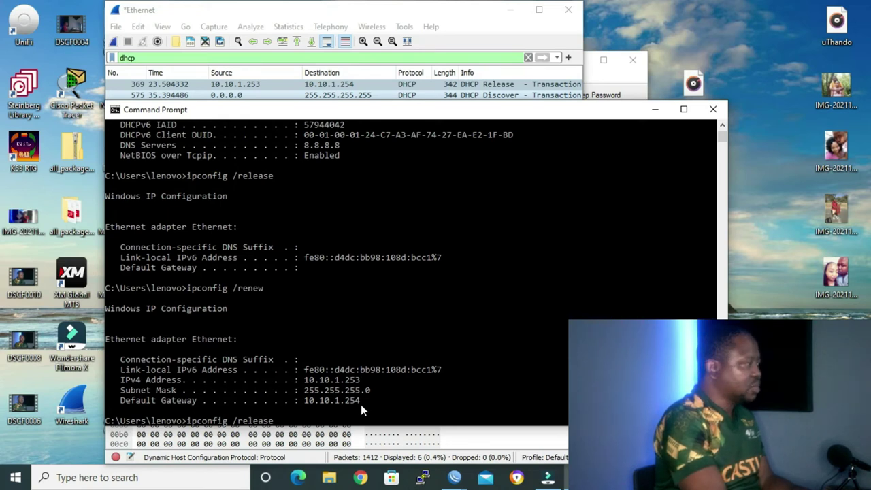
key("Return")
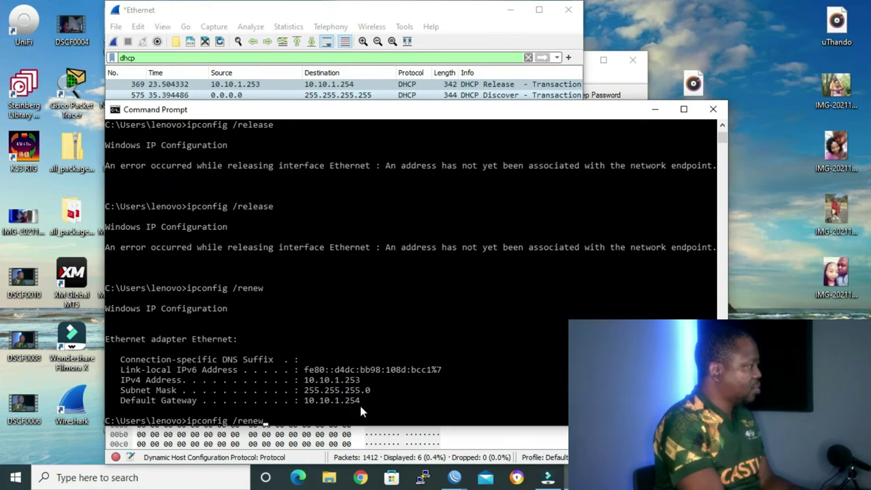
key("Up")
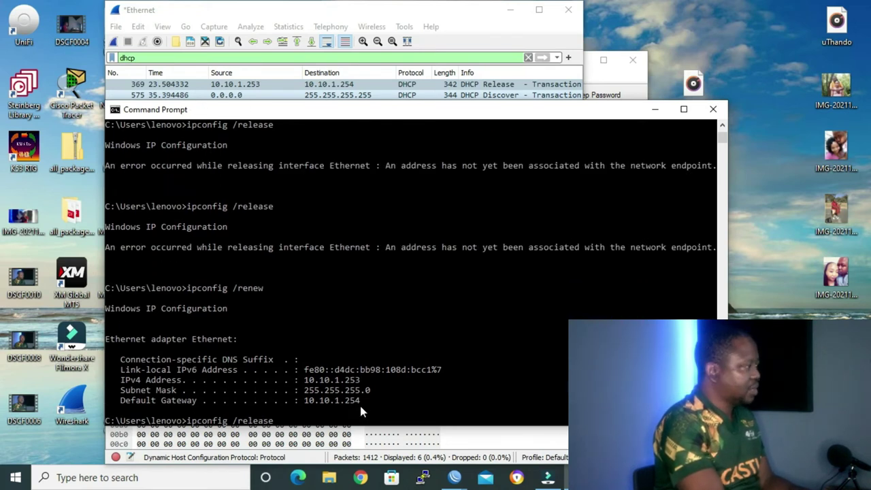
key("Return")
key("Up")
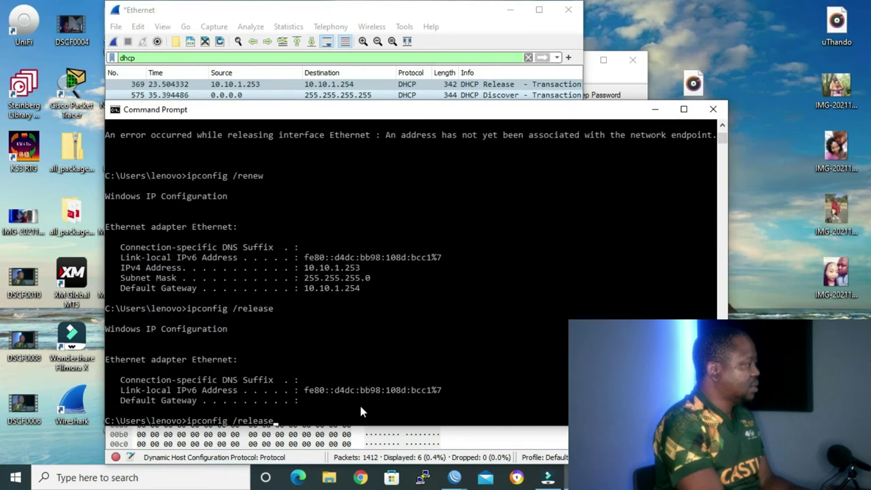
key("Up")
key("Up")
key("Up")
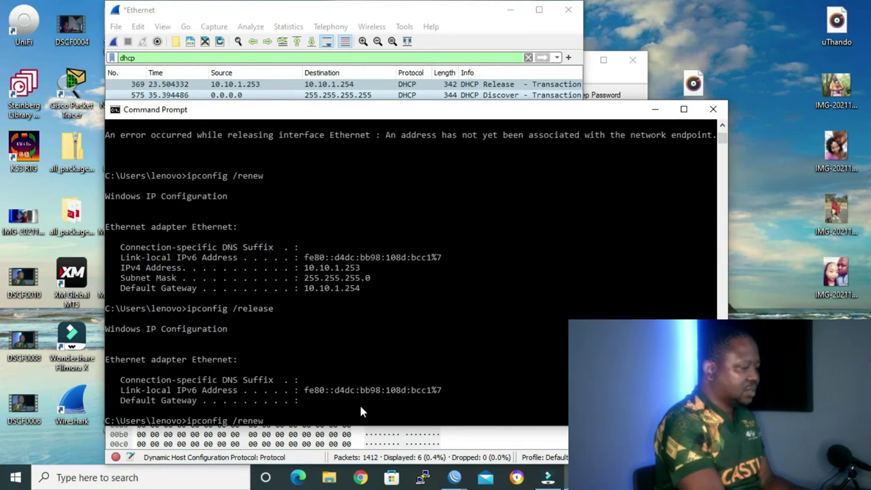
key("Return")
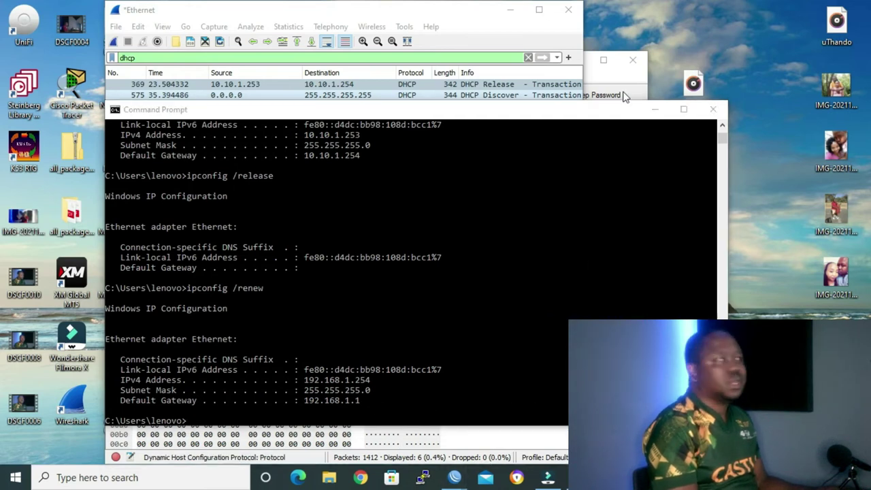
Step: Minimize Command Prompt and quit Wireshark without saving the captured packets
left_click(654, 111)
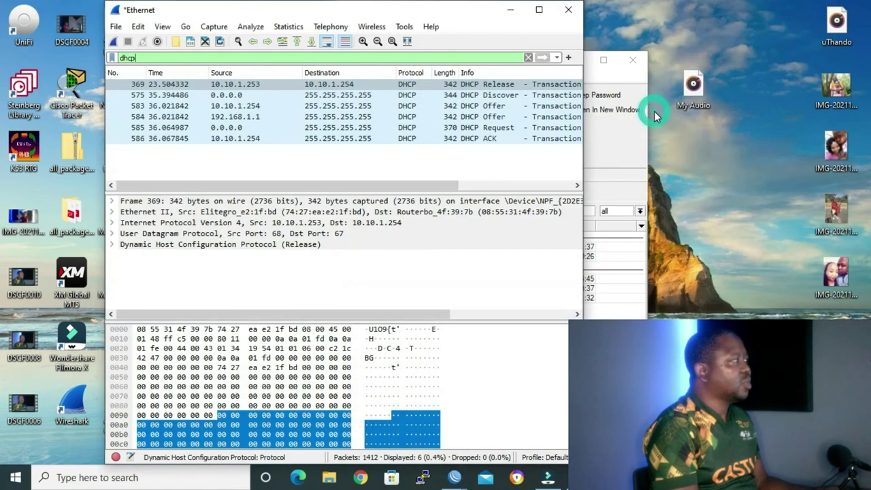
left_click(568, 10)
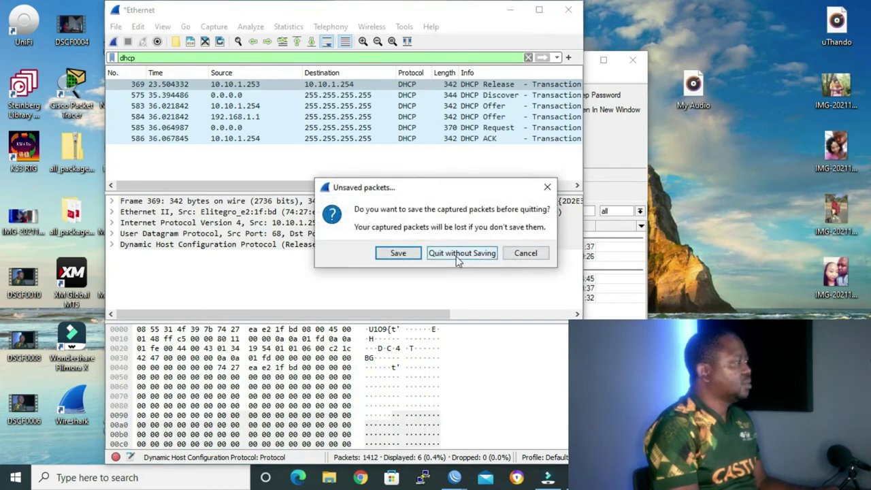
left_click(457, 254)
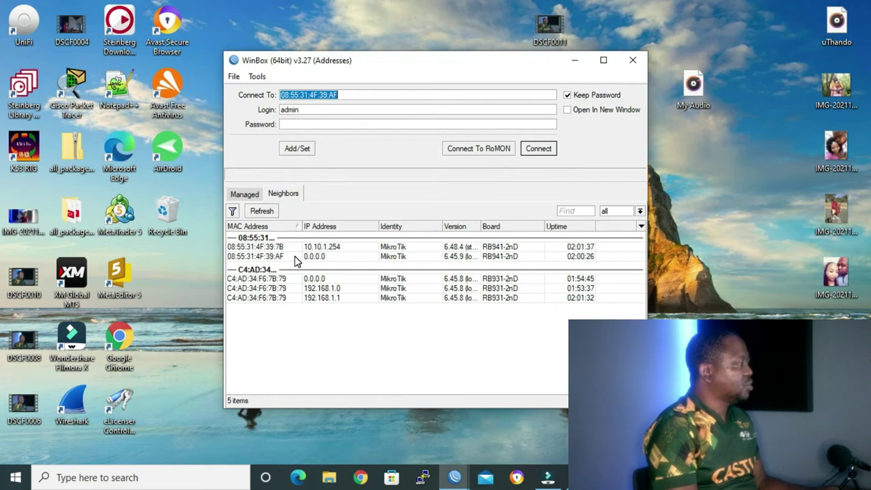
Step: Refresh the WinBox neighbor list and connect to the router with MAC address 08:55:31:4F:39:AF
left_click(255, 211)
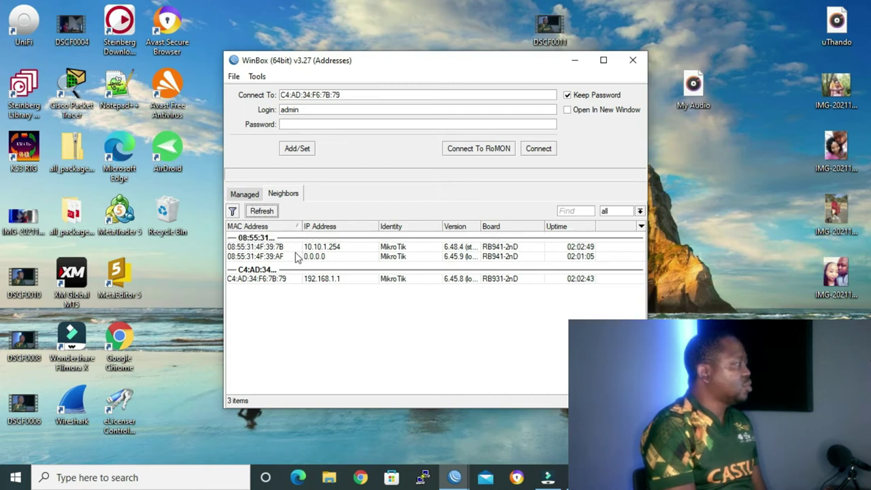
left_click(317, 257)
left_click(540, 148)
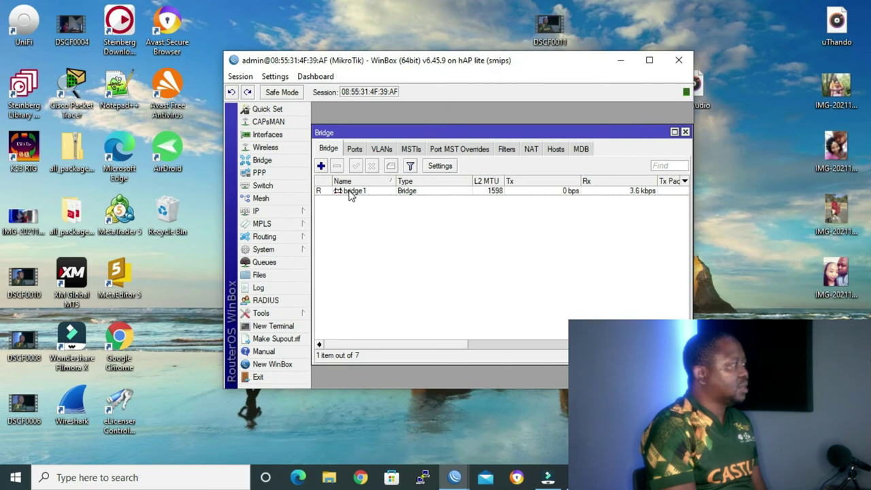
Step: Enable DHCP Snooping on bridge1 with Add DHCP Option 82 turned off, and save the bridge settings
left_click(349, 193)
double_click(349, 194)
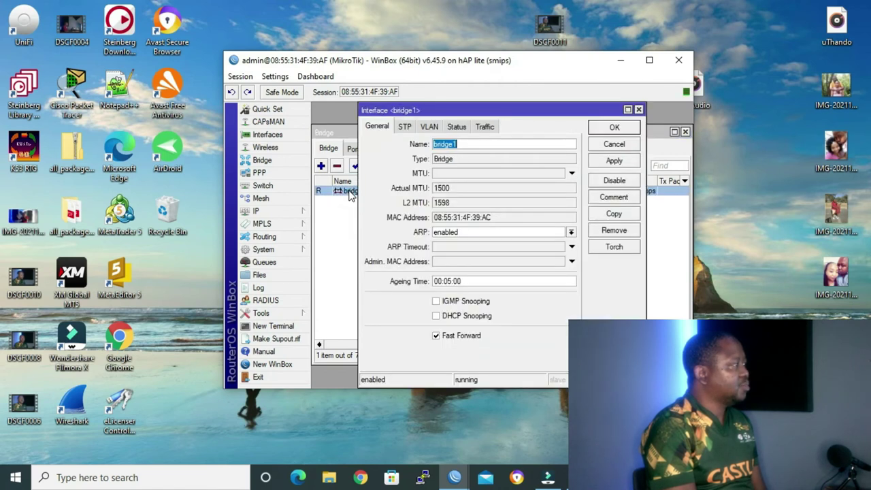
left_click(435, 316)
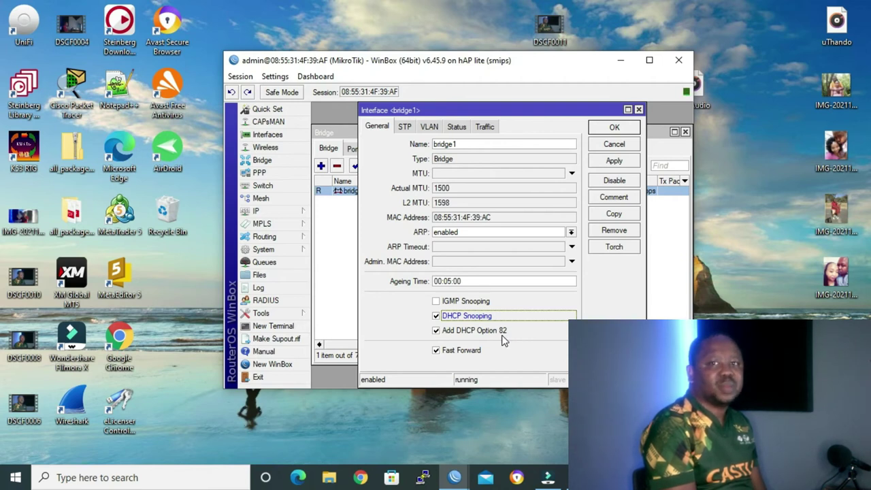
left_click(436, 332)
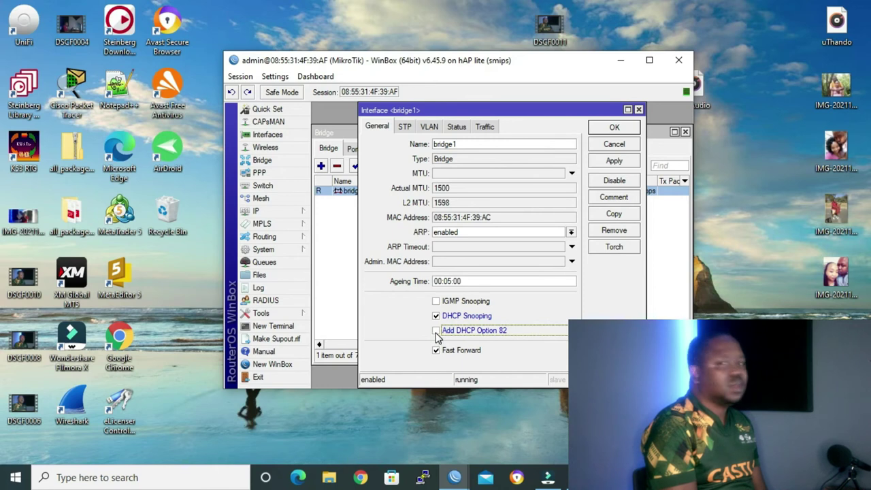
left_click(614, 129)
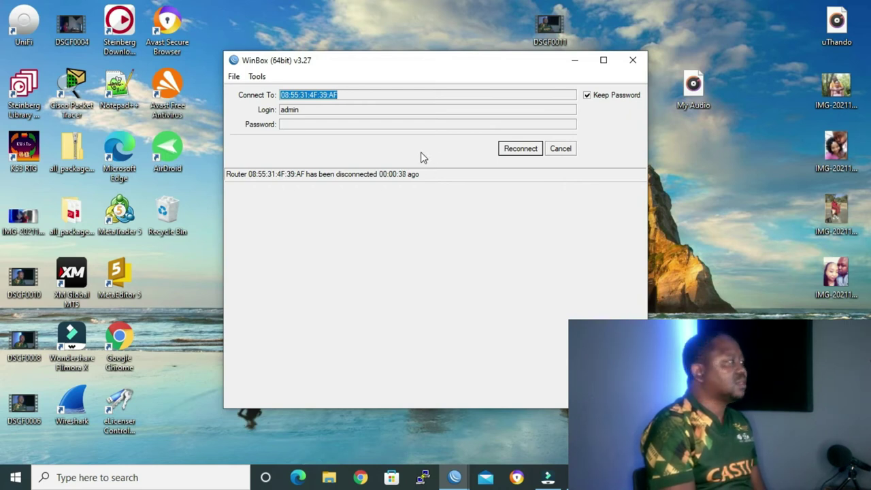
Step: Bring up Command Prompt, then launch Wireshark and start a new capture on the Ethernet interface
key("alt+Tab")
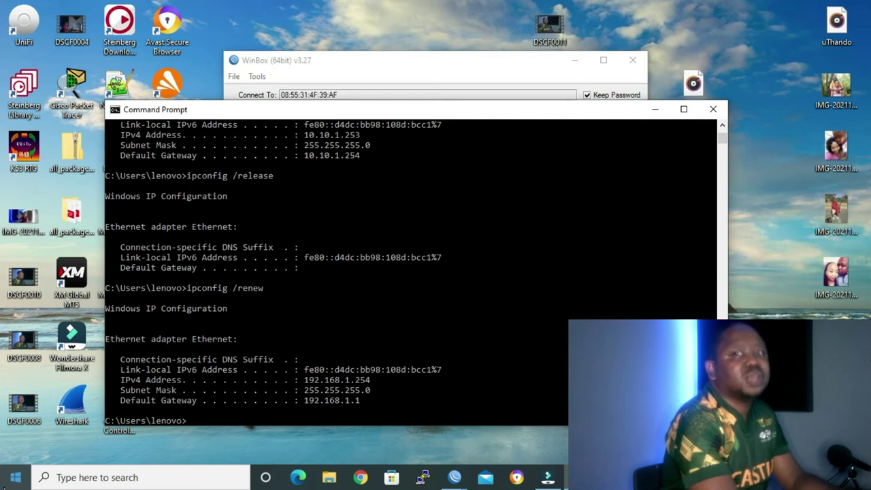
left_click(72, 406)
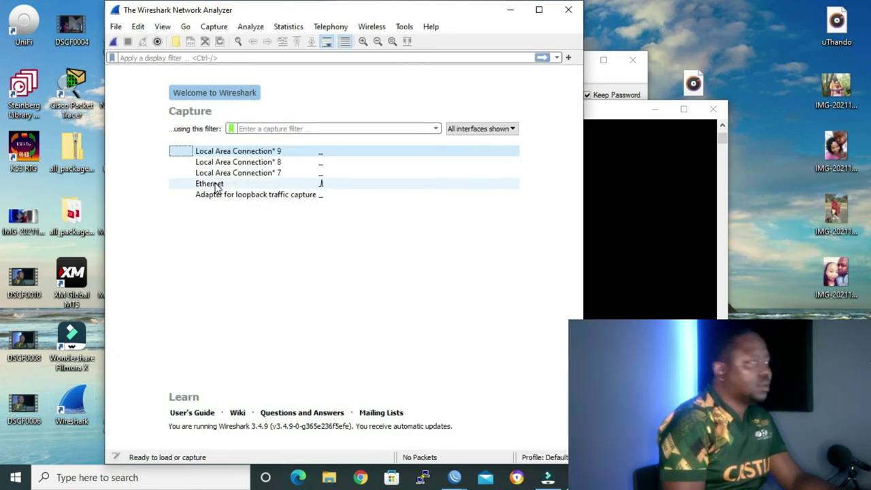
double_click(216, 185)
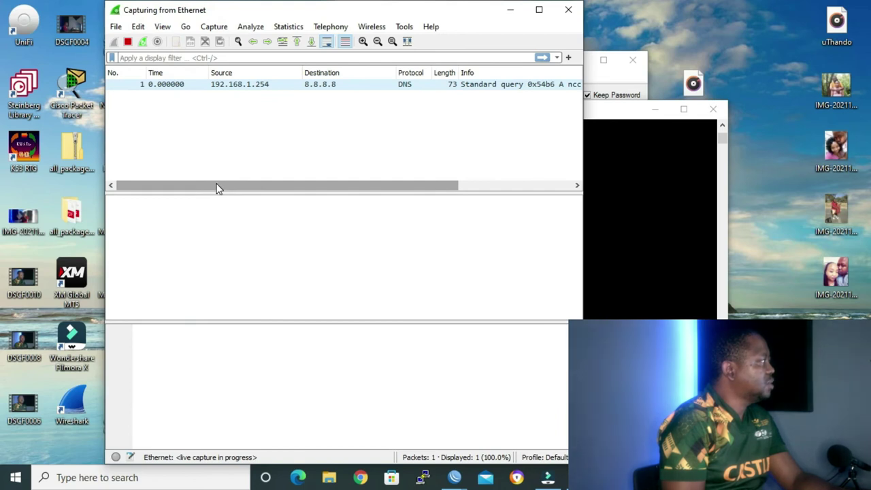
Step: Switch to Command Prompt, list the IP configuration with ipconfig and release the current address with ipconfig /release
key("alt+Tab")
type("ipconfig")
key("Return")
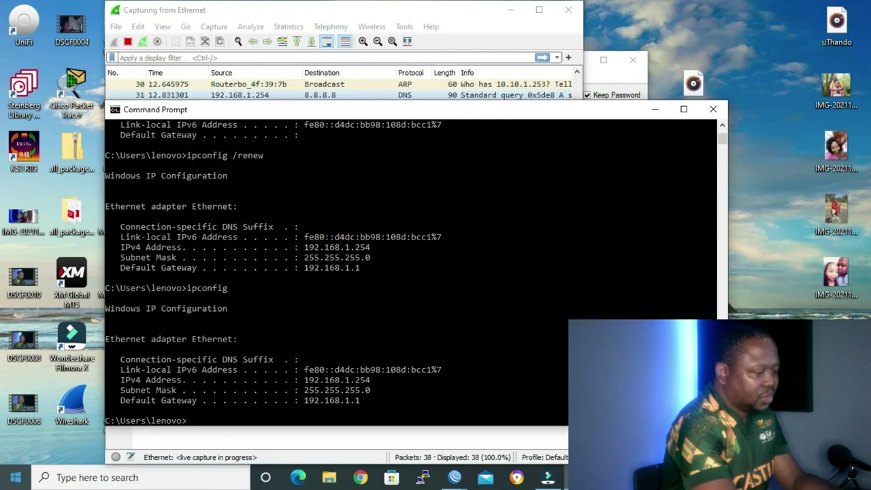
type("ipconfig /")
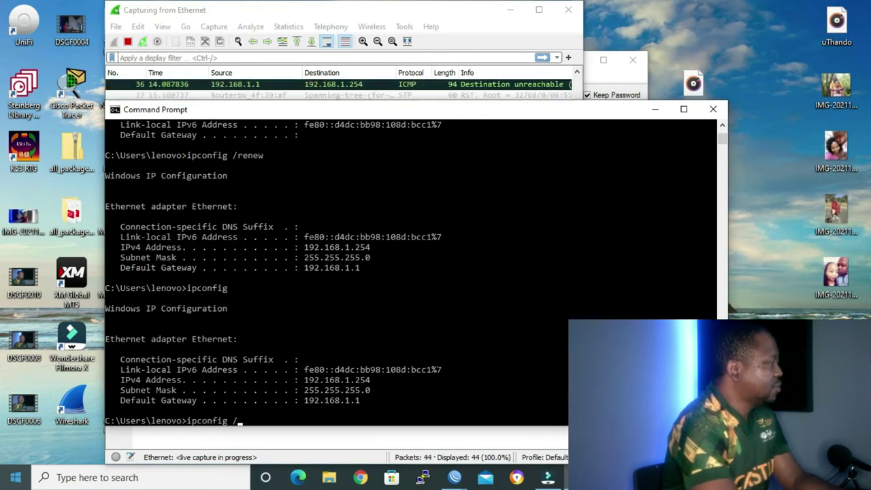
type("release")
key("Return")
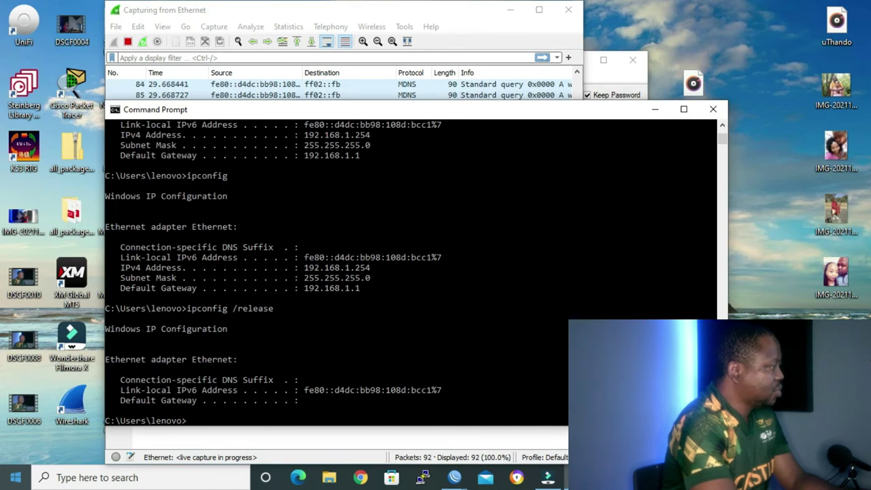
Step: Request a new DHCP lease with ipconfig /renew while DHCP snooping is active
key("Up")
key("BackSpace")
key("BackSpace")
key("BackSpace")
key("BackSpace")
key("BackSpace")
type("new")
key("Return")
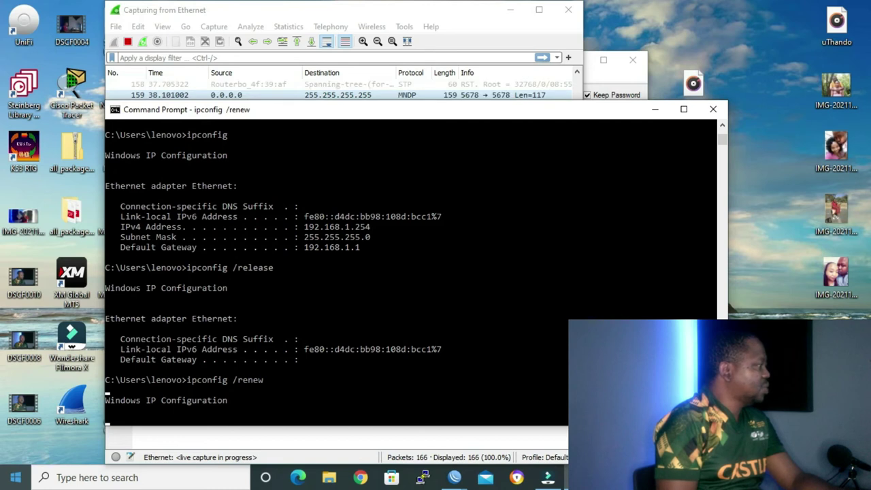
Step: Filter the running Wireshark capture by dhcp, then return to Command Prompt to check the lease renewal
left_click(148, 58)
type("d")
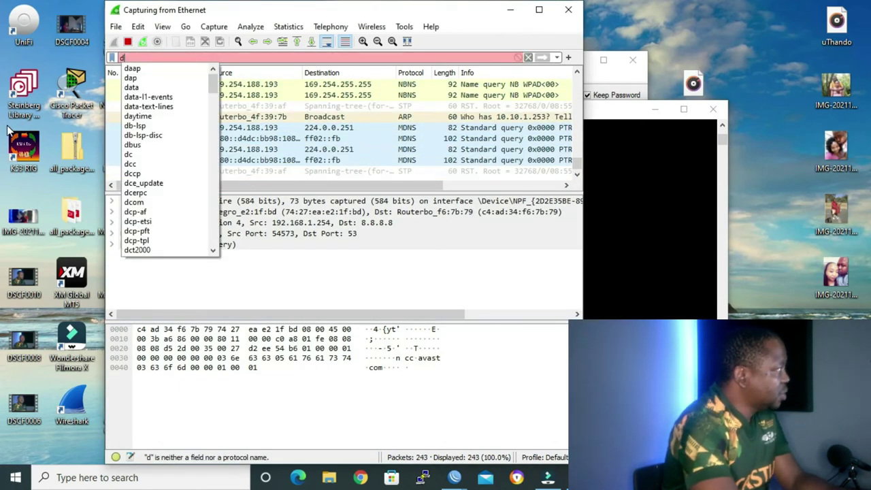
type("hcp")
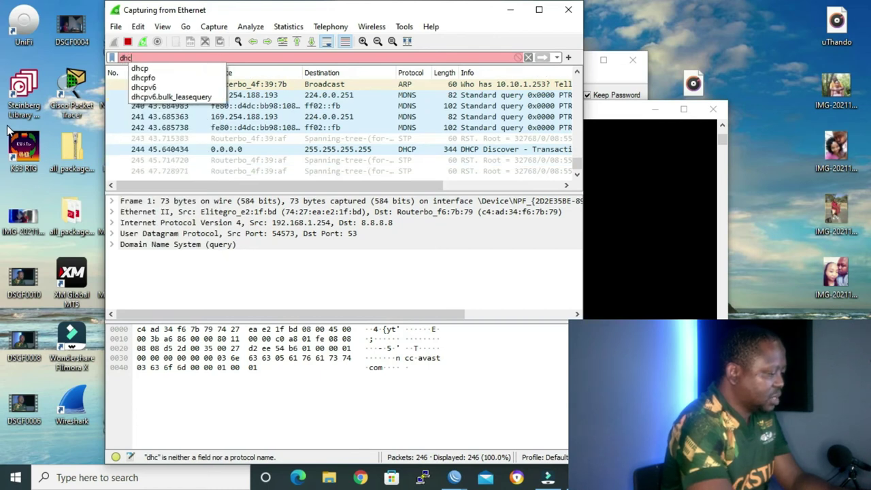
key("Return")
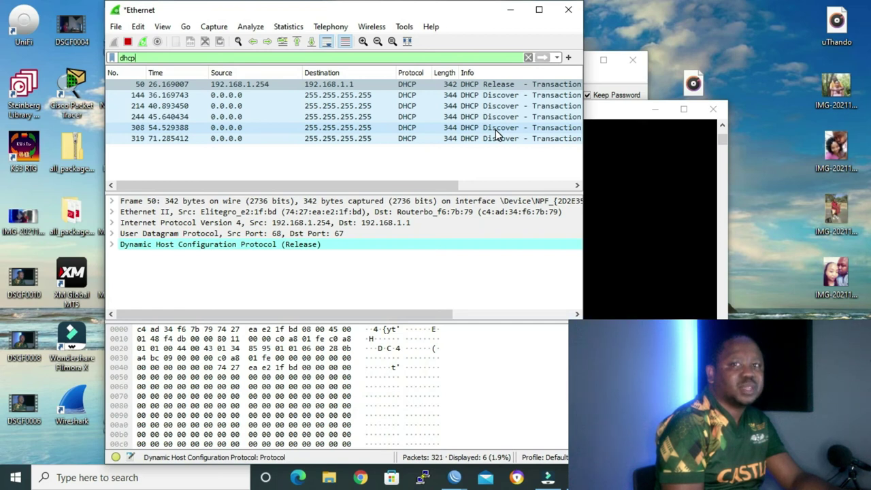
left_click(695, 210)
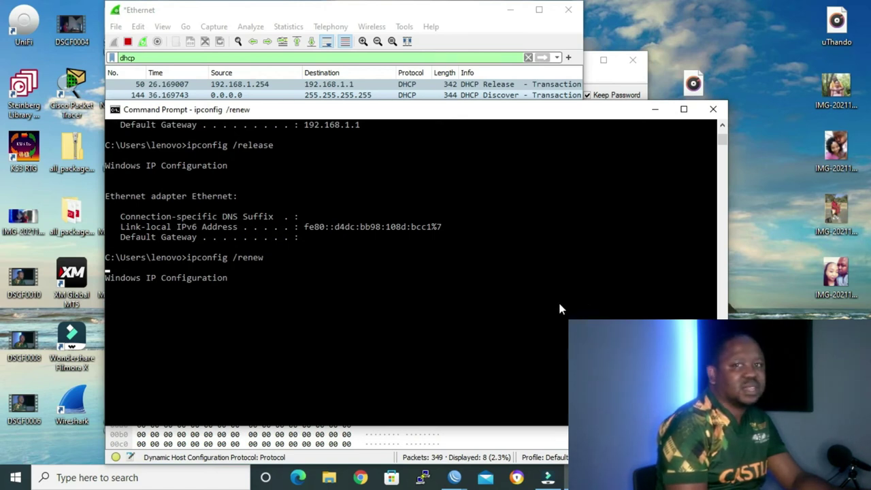
Step: Switch to WinBox and mark the ether1 port of bridge1 as Trusted
left_click(655, 108)
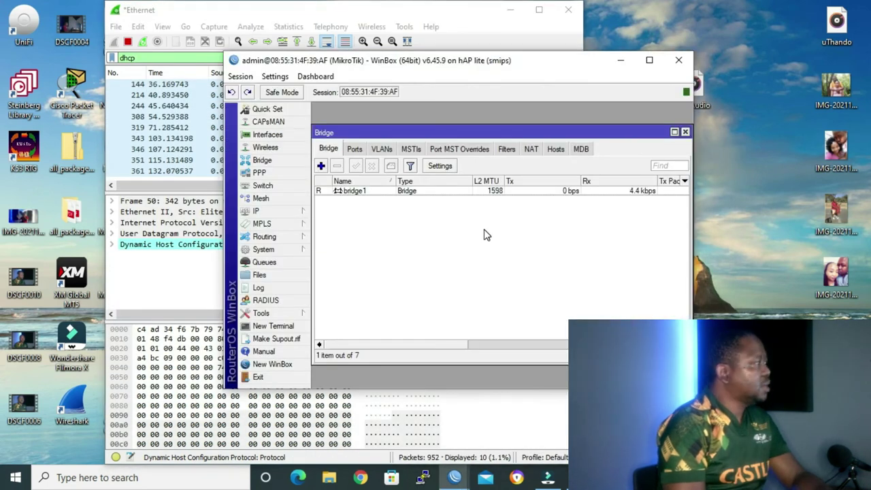
left_click(356, 151)
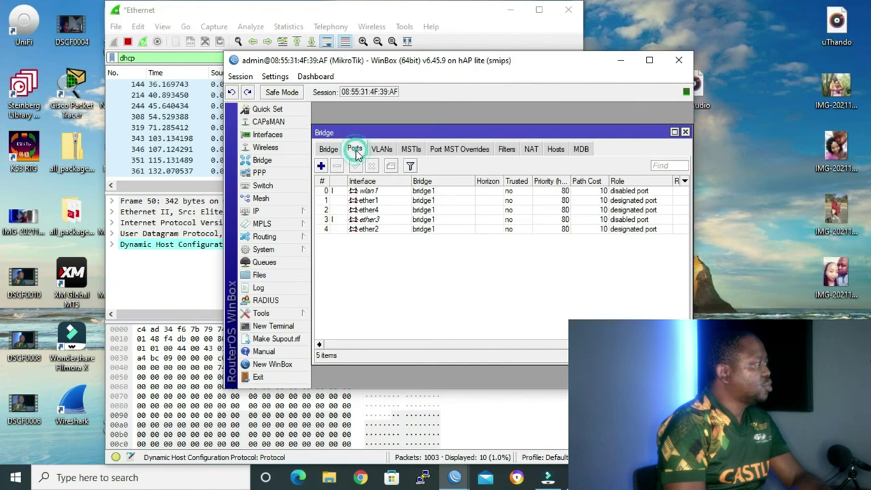
left_click(386, 201)
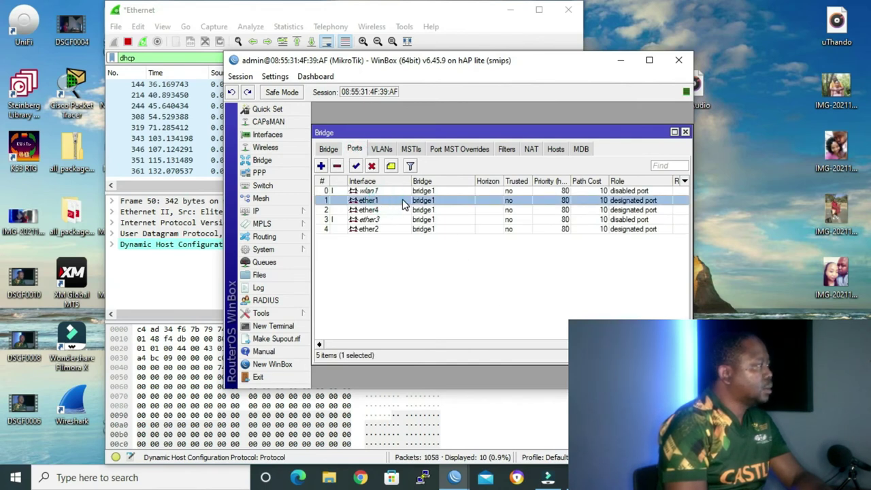
double_click(402, 201)
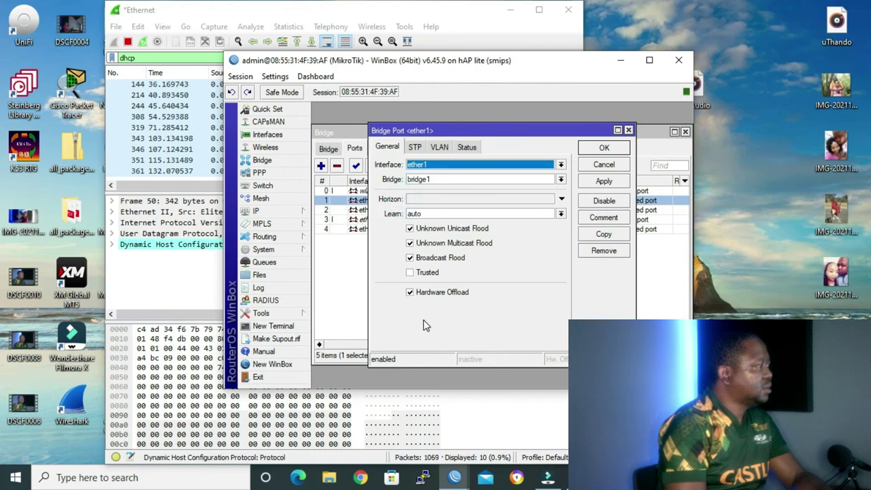
left_click(409, 273)
left_click(603, 147)
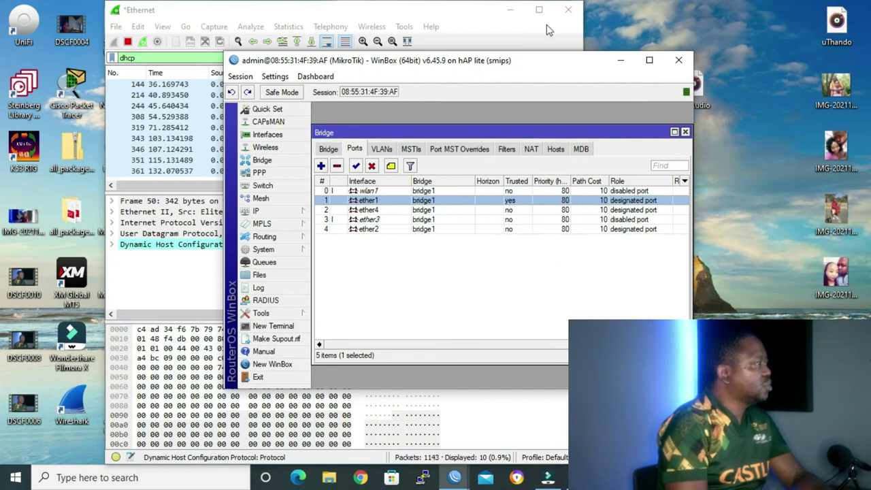
Step: Minimize WinBox, return to Command Prompt and request a lease again with ipconfig /renew
left_click(621, 61)
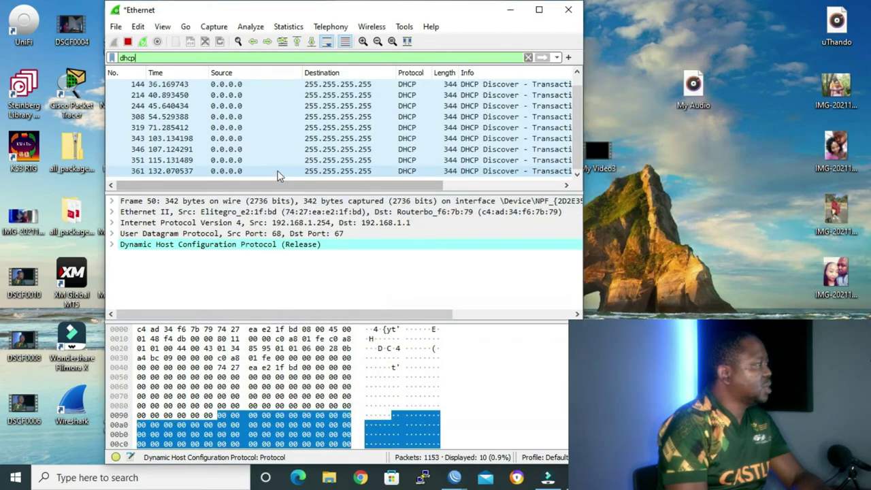
left_click_drag(424, 185, 242, 192)
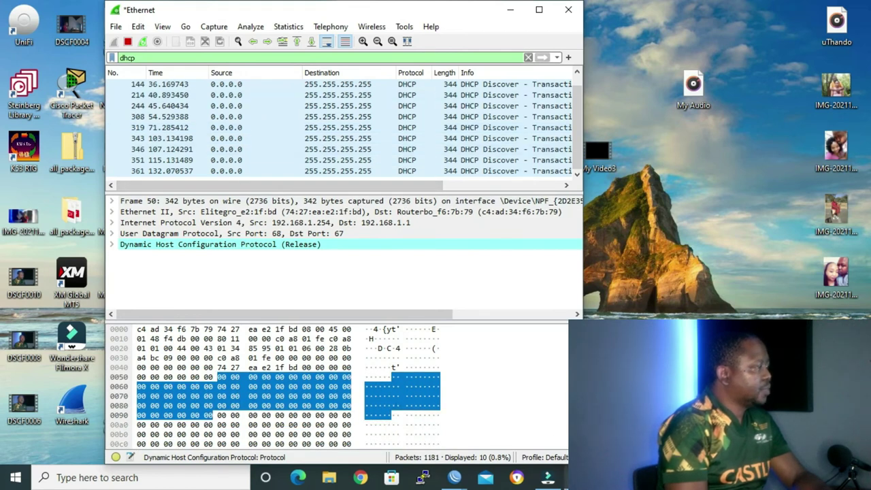
mouse_move(578, 478)
left_click(541, 418)
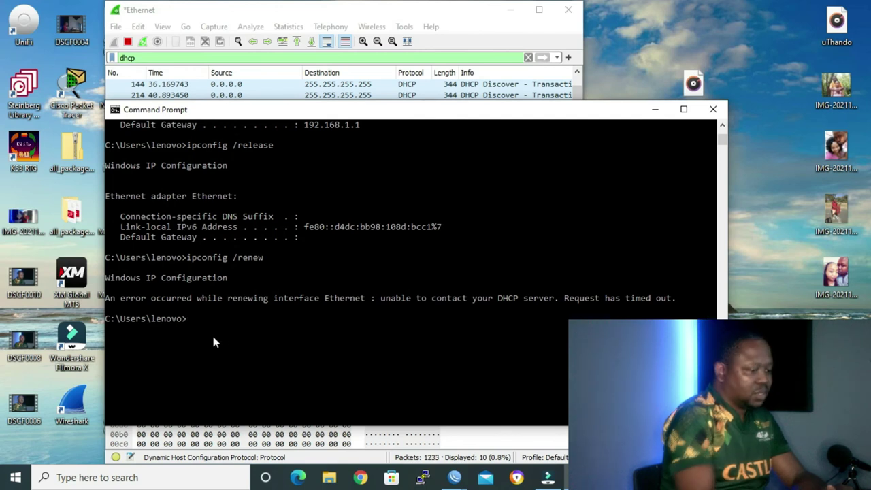
key("Up")
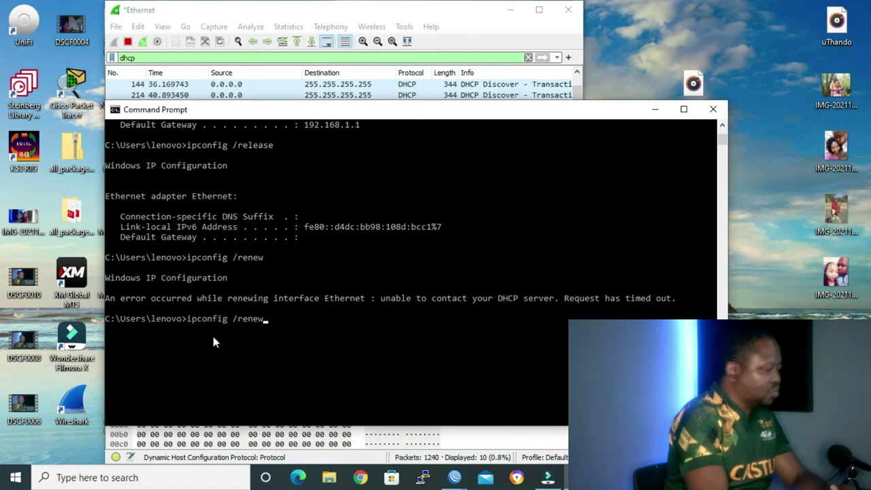
key("Return")
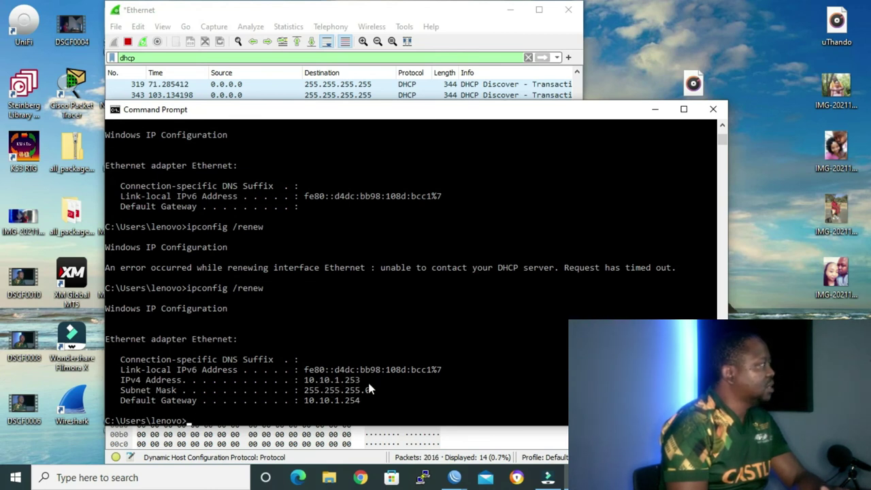
Step: View the DHCP exchange in Wireshark, then switch to WinBox and mark the ether2 port of bridge1 as Trusted
left_click(654, 112)
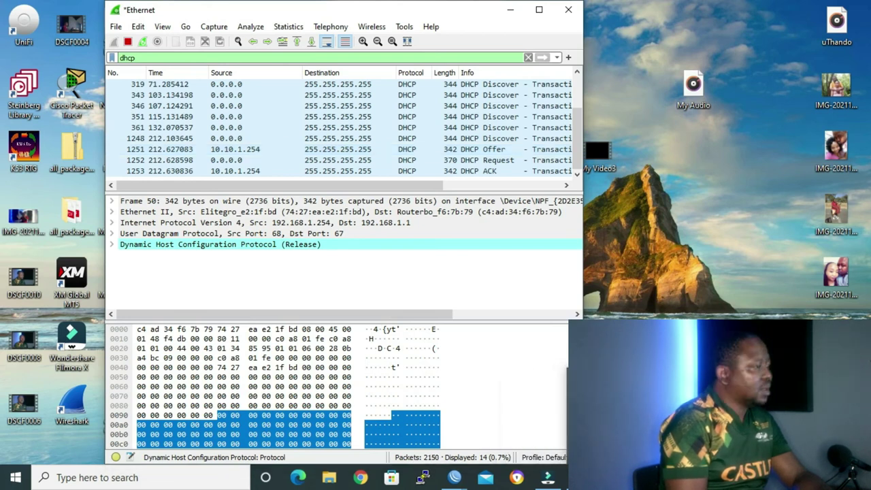
mouse_move(579, 477)
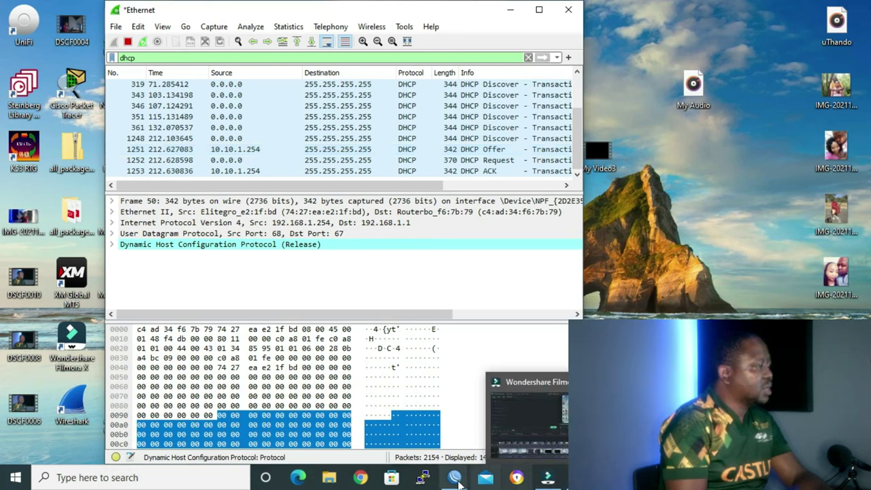
left_click(435, 415)
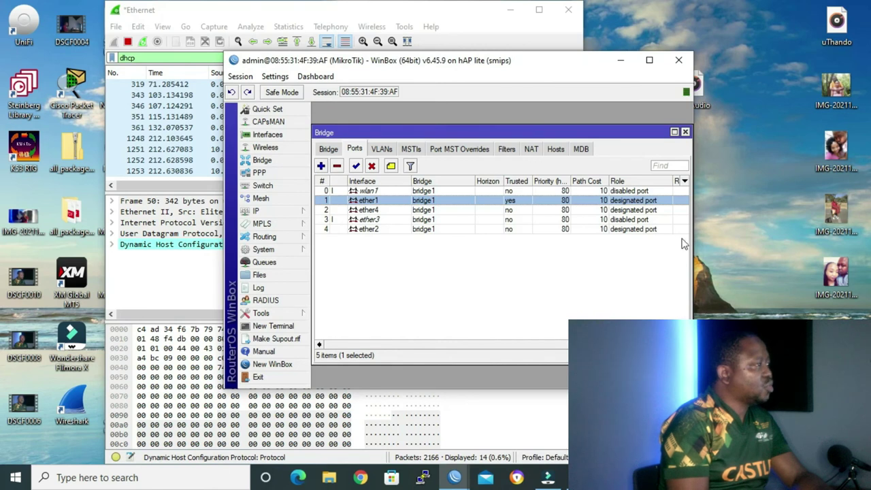
double_click(436, 231)
left_click(411, 272)
left_click(601, 147)
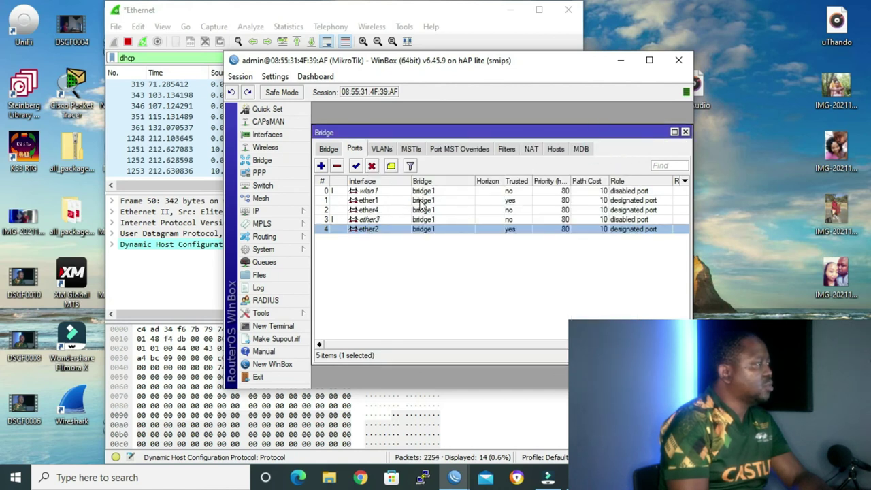
Step: Remove the Trusted setting from the ether1 port of bridge1 and apply the change
double_click(421, 200)
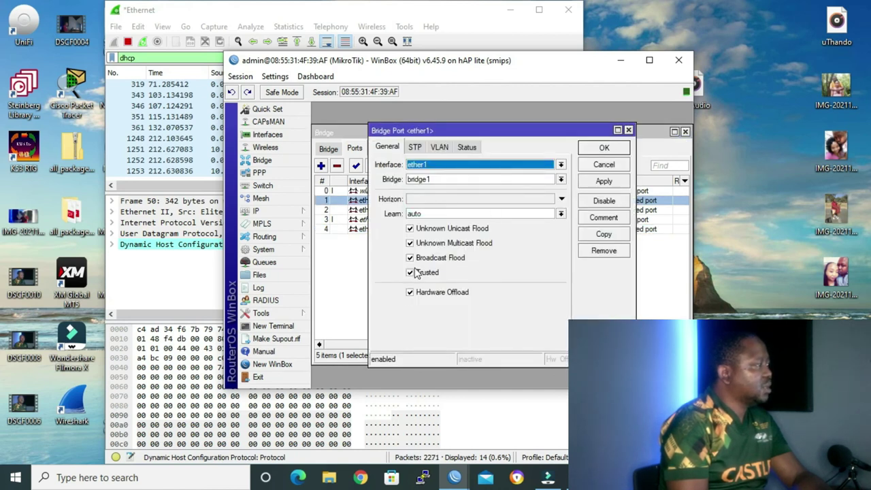
left_click(417, 273)
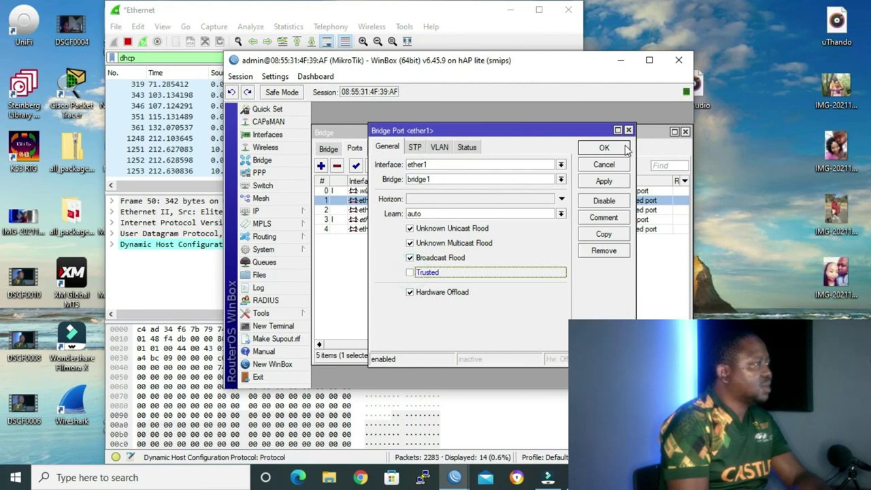
left_click(604, 146)
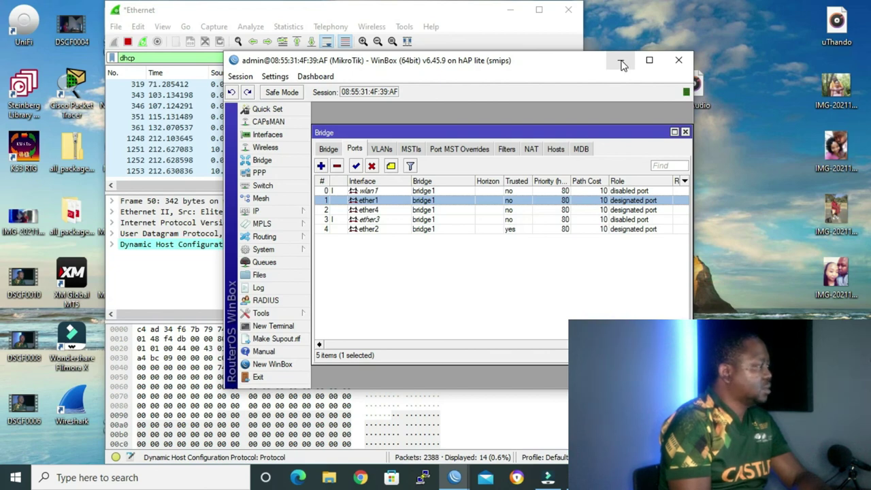
Step: Switch to Command Prompt, request a fresh lease with ipconfig /release and ipconfig /renew, and return to Wireshark to view the DHCP exchange
left_click(622, 64)
key("alt+Tab")
type("ipconfig /release")
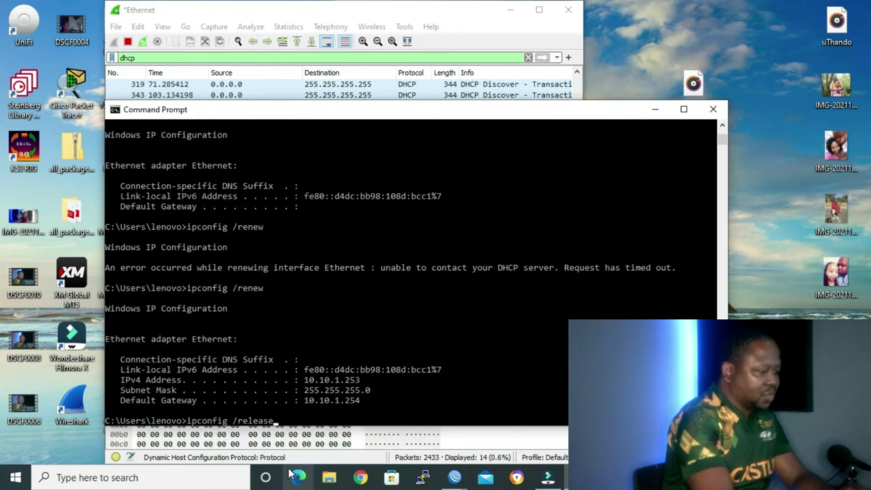
key("Return")
key("Up")
key("Up")
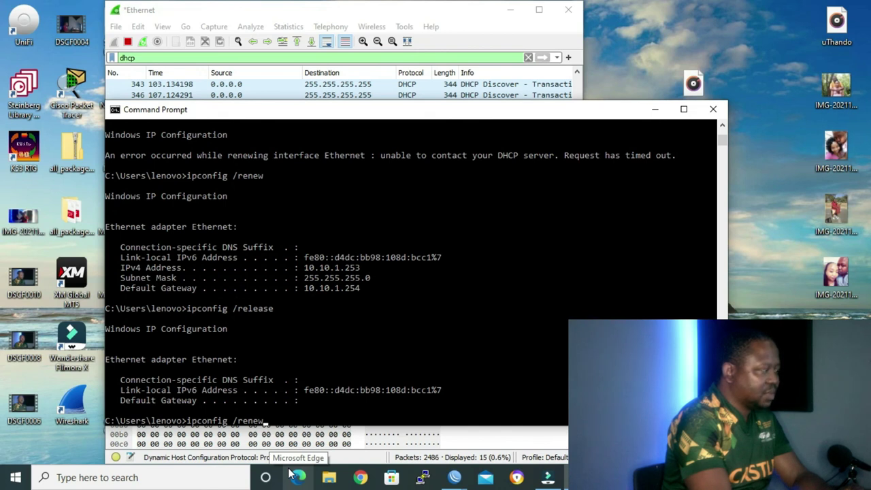
key("Return")
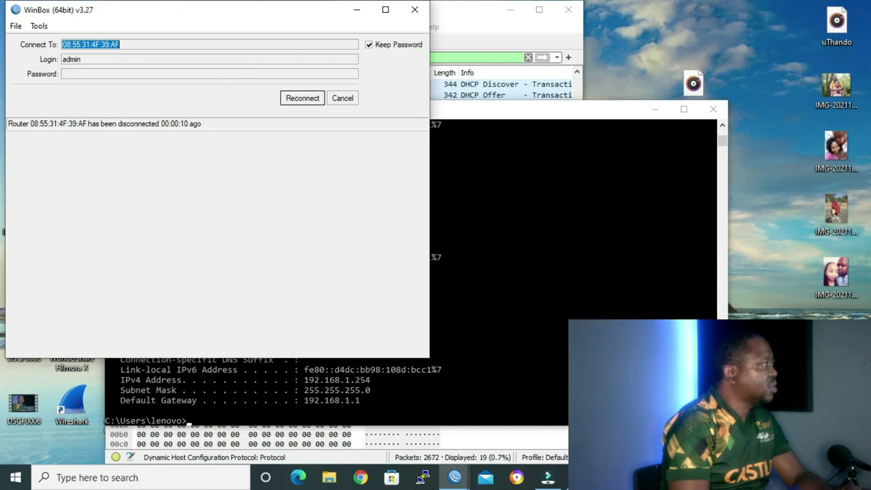
left_click(356, 9)
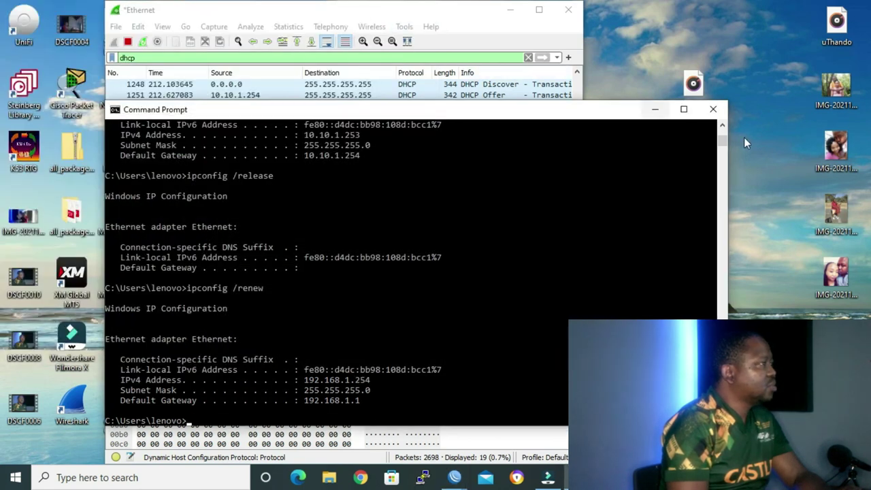
left_click(655, 109)
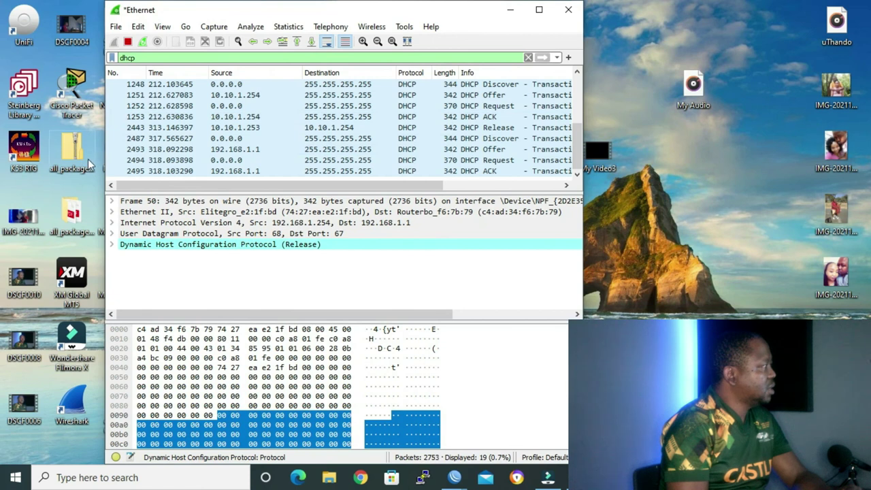